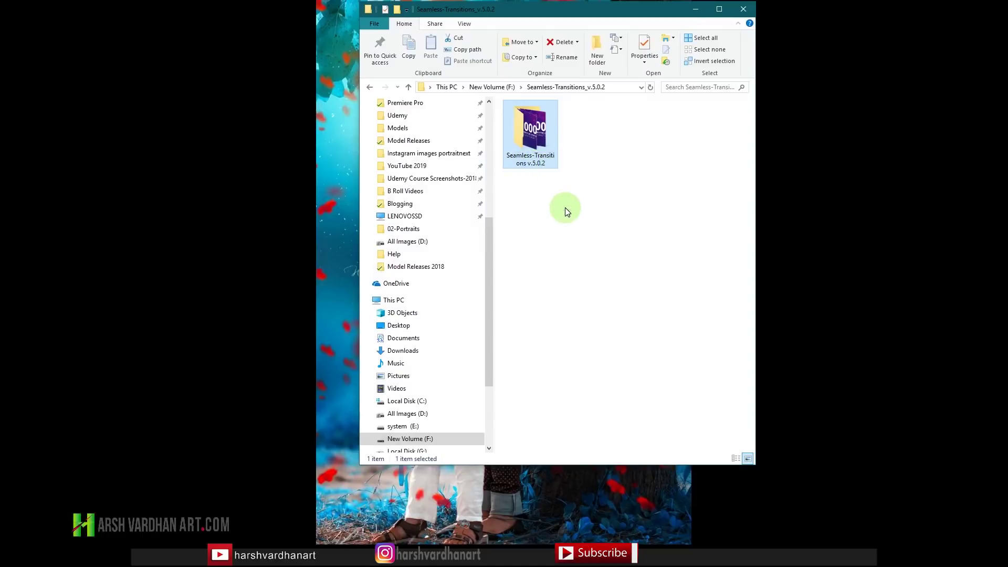
- Open the Seamless-Transitions v.5.0.2 folder and go into its Premiere subfolder
double_click(538, 132)
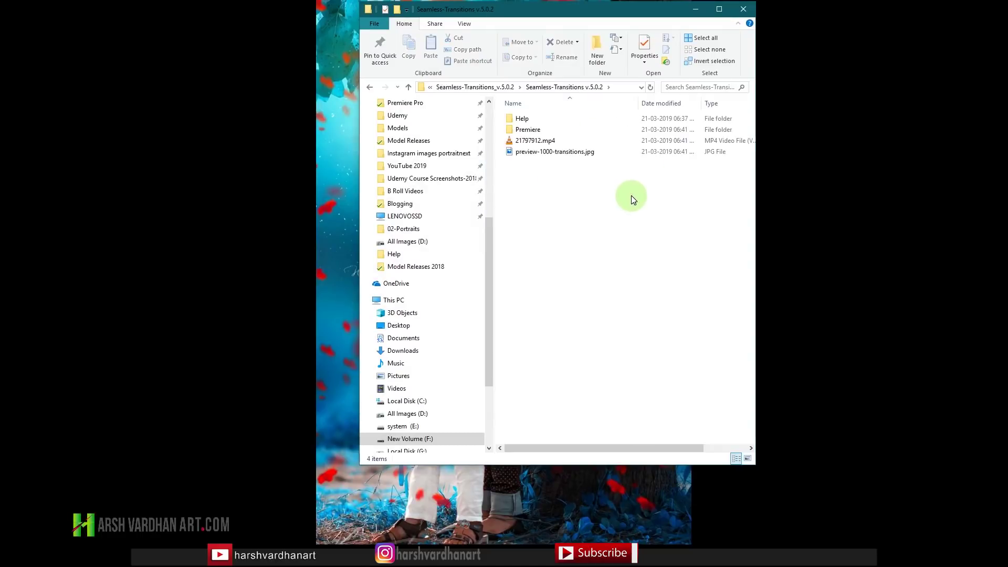
click(536, 132)
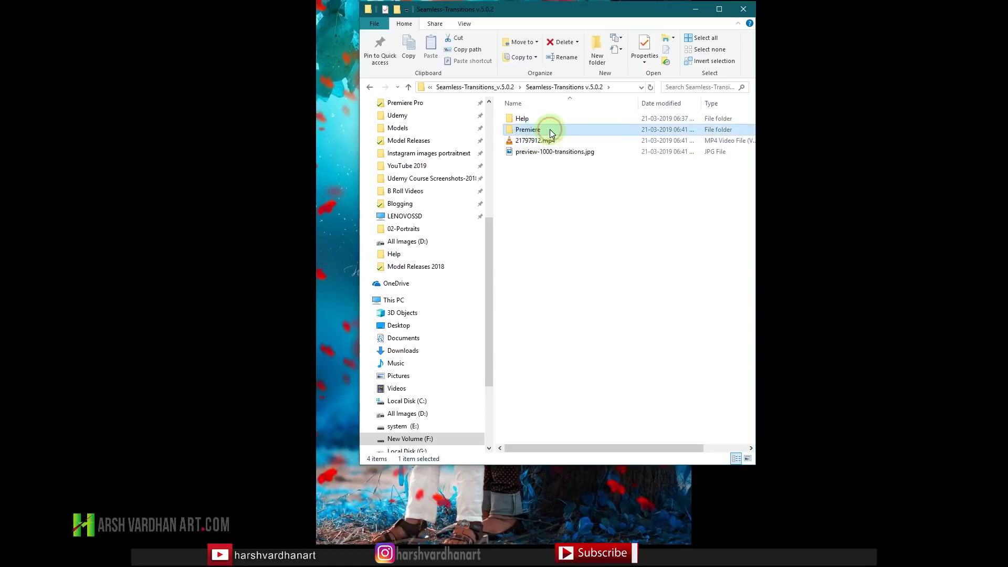
double_click(550, 130)
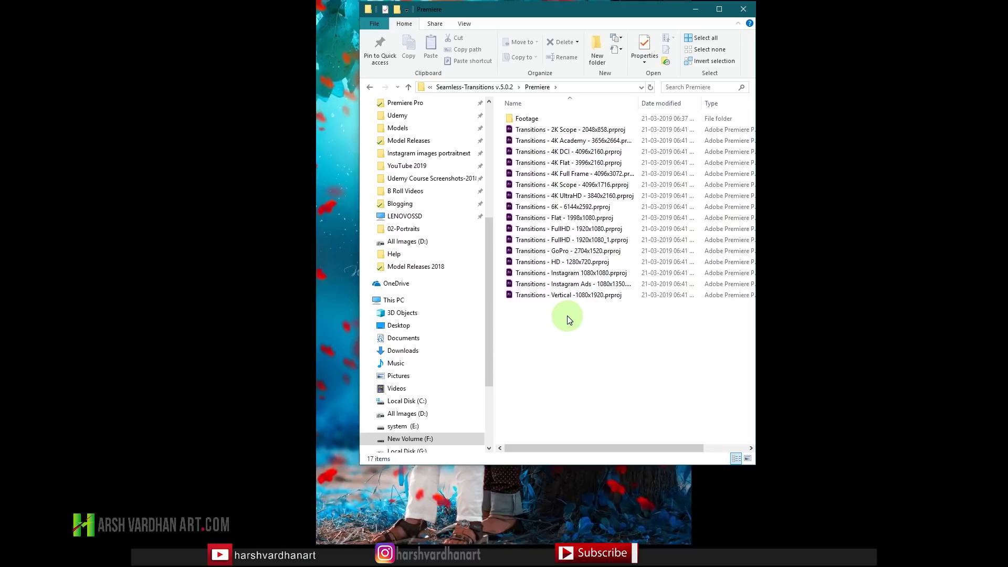
- Look through the transition project files for the available resolutions, including GoPro, Instagram, Vertical and Flat
click(565, 254)
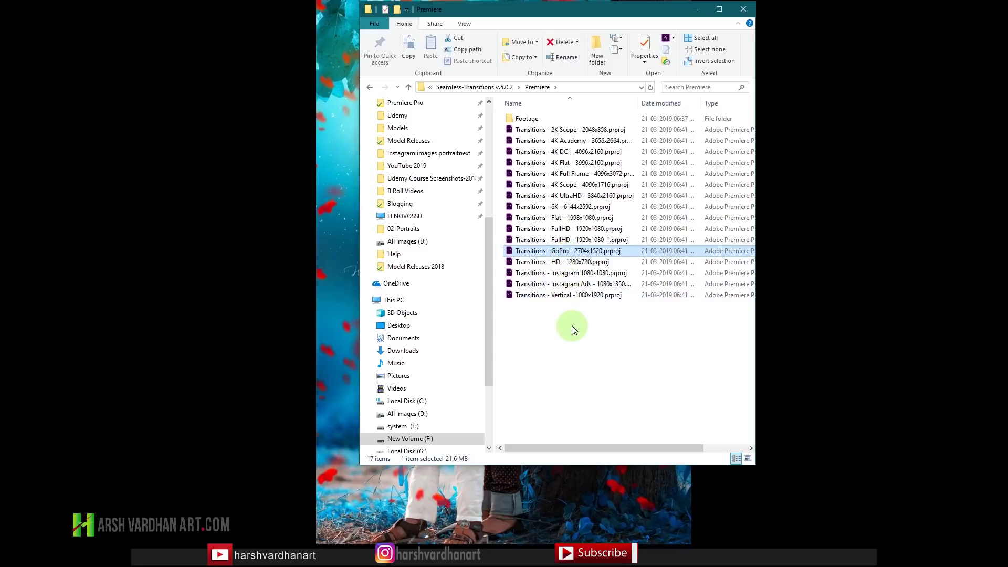
click(580, 274)
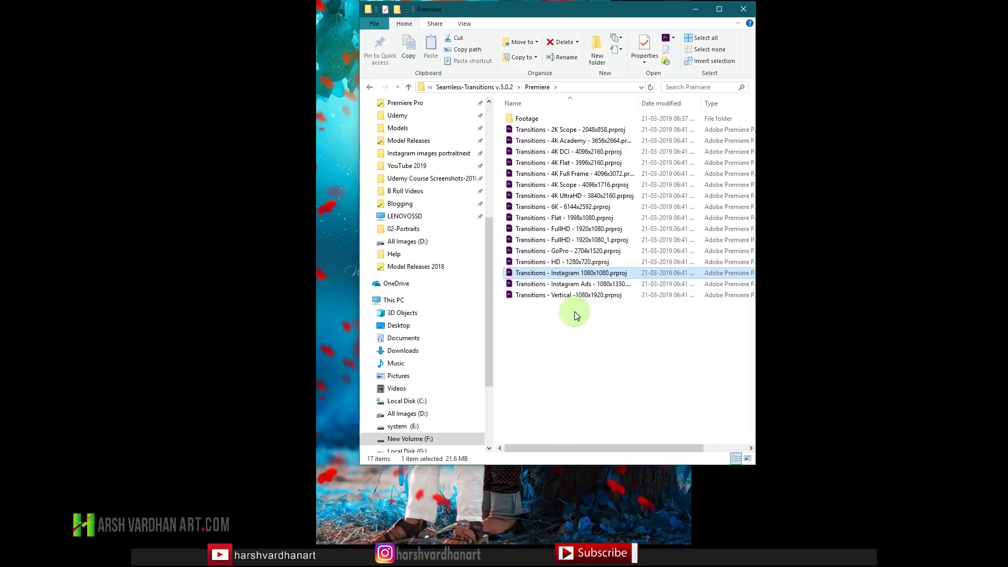
click(573, 296)
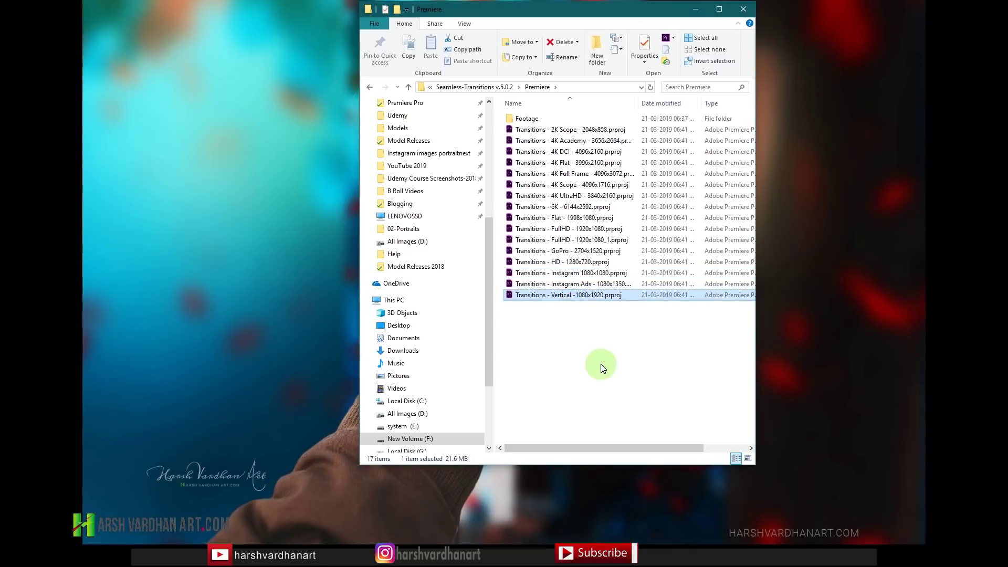
drag(572, 11, 711, 46)
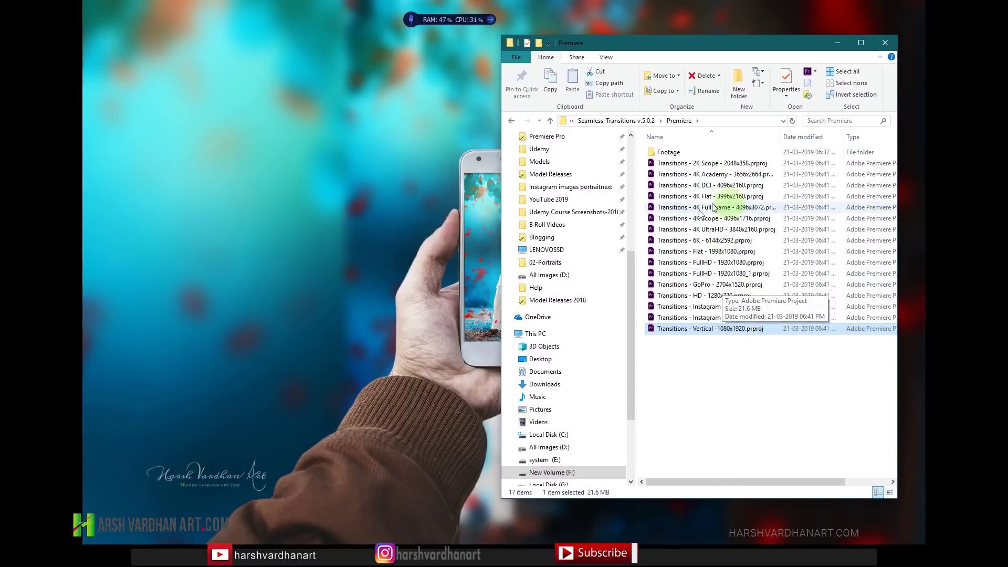
drag(753, 42, 714, 32)
click(724, 241)
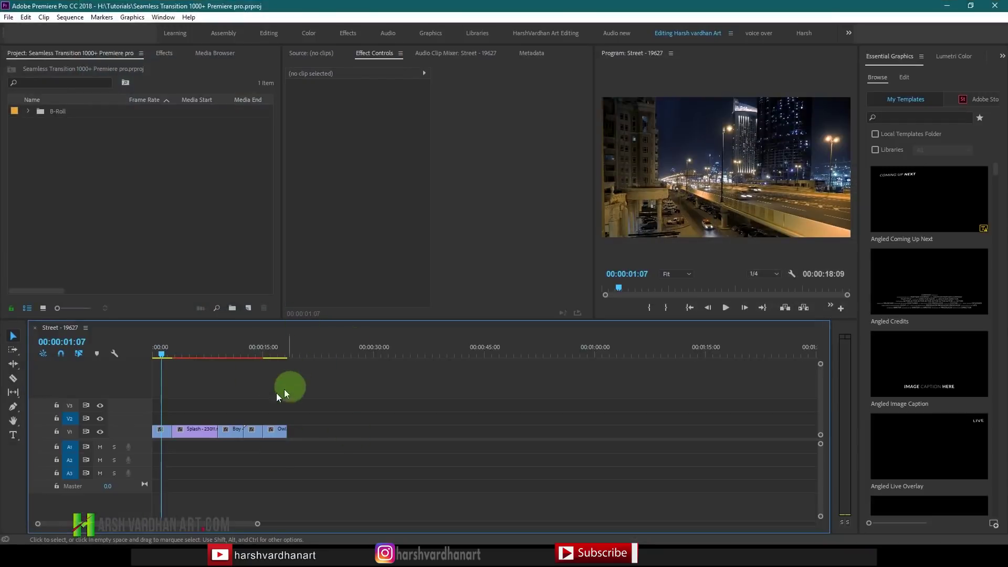
- Check the horizontal and vertical frame size in the Street sequence's settings in Premiere Pro, keeping the settings as they are
key(super+equal)
click(72, 22)
click(138, 45)
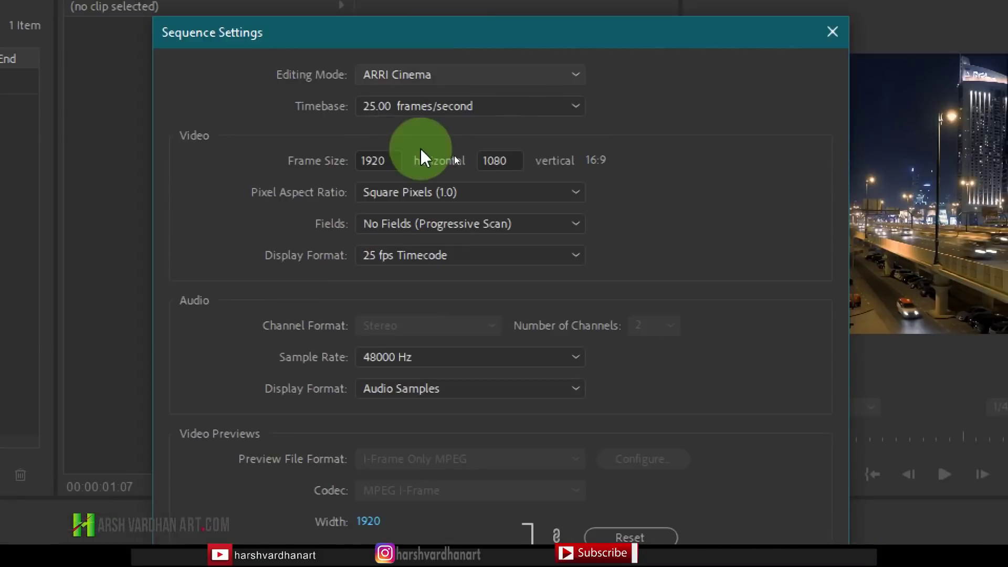
double_click(379, 161)
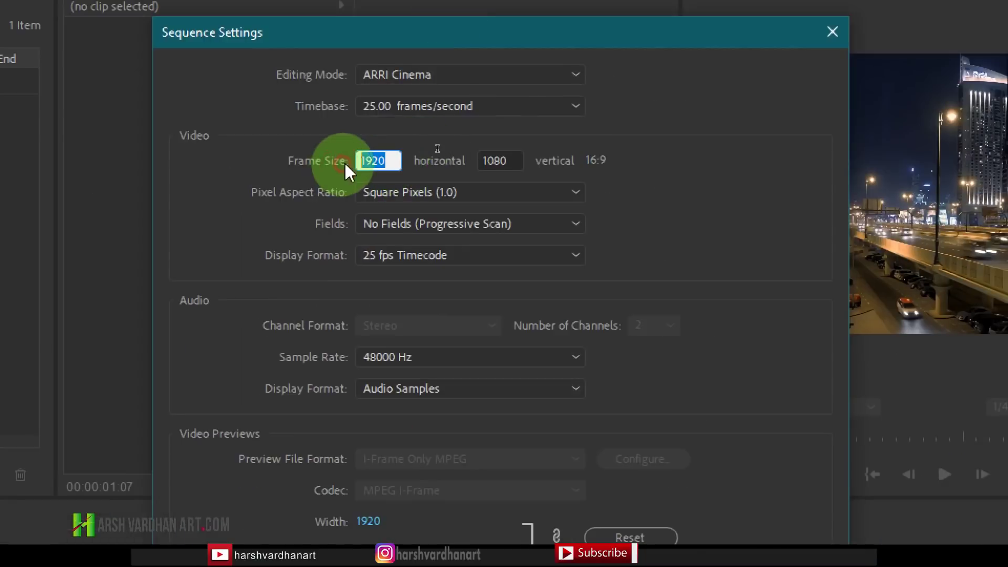
double_click(512, 160)
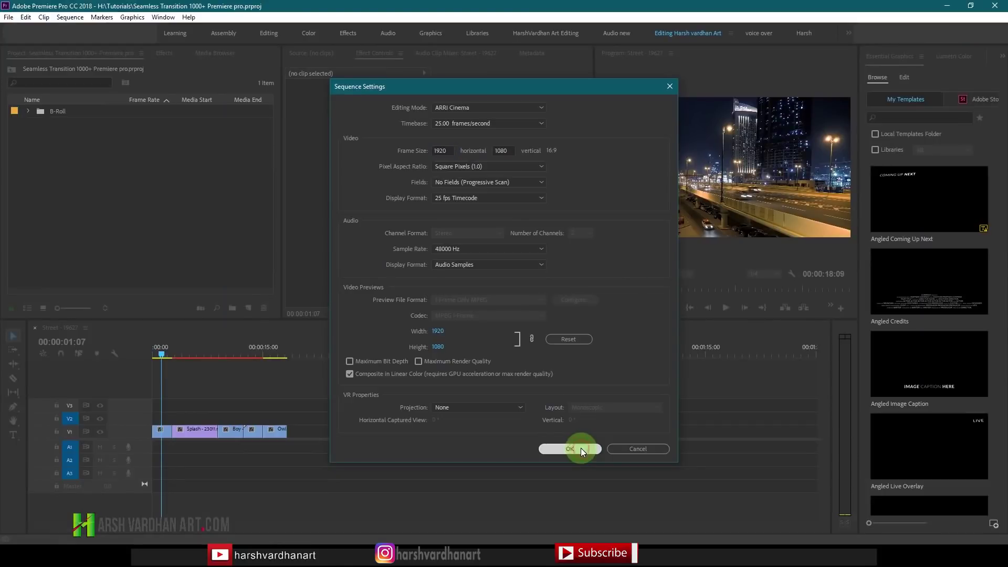
click(581, 449)
- Switch back to the Premiere folder in File Explorer and select Transitions - FullHD - 1920x1080.prproj
click(87, 557)
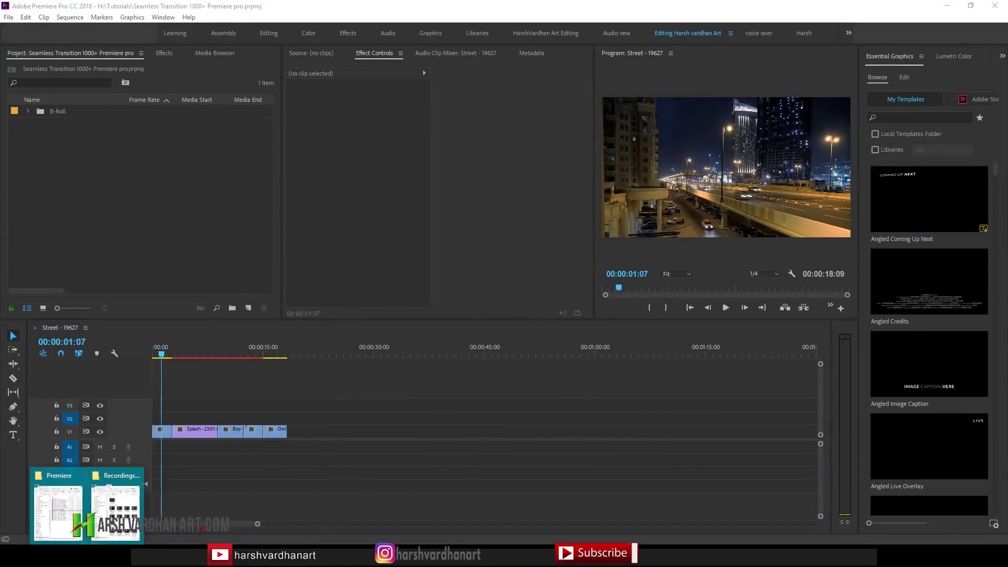
drag(171, 361, 218, 355)
click(87, 557)
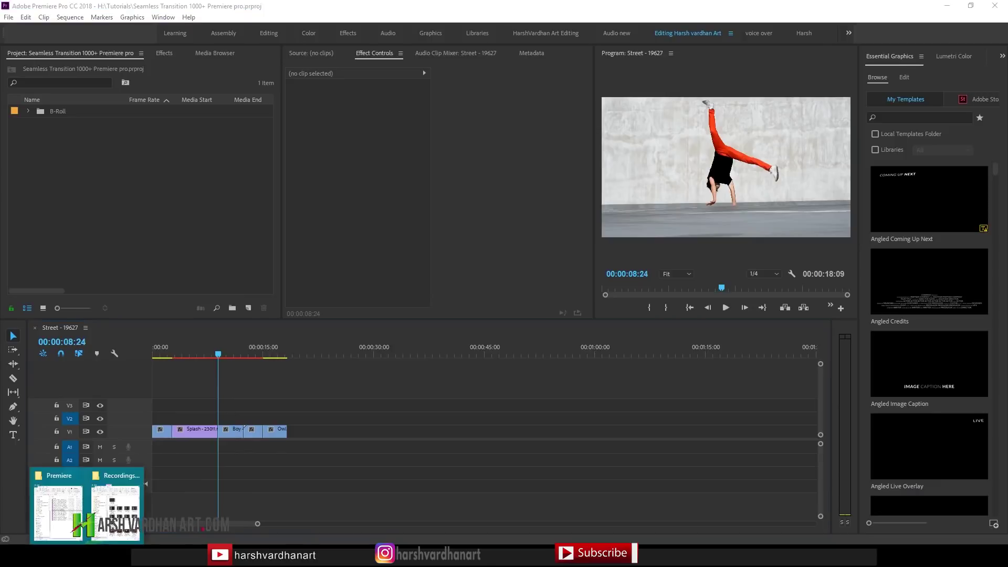
mouse_move(113, 512)
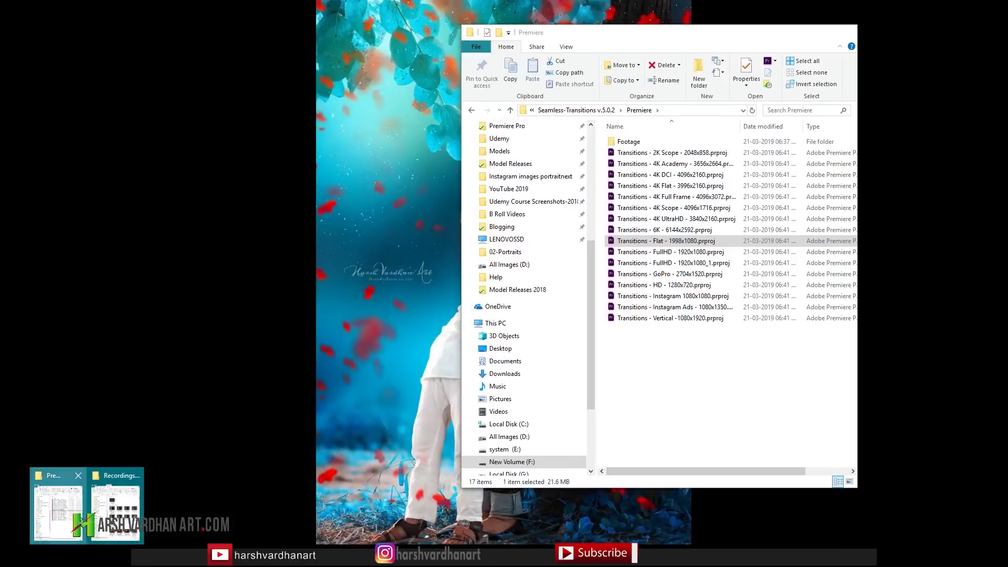
click(57, 510)
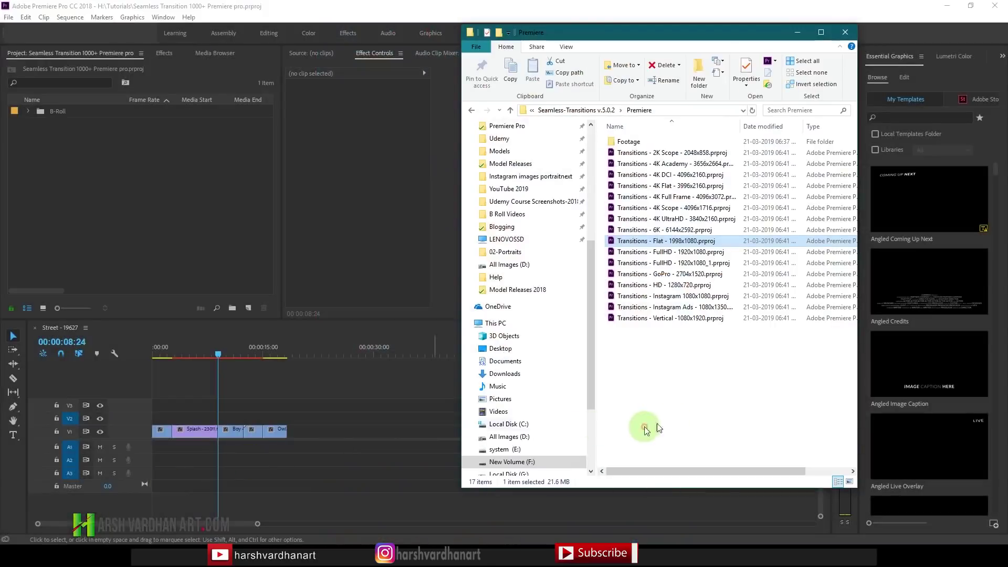
click(683, 253)
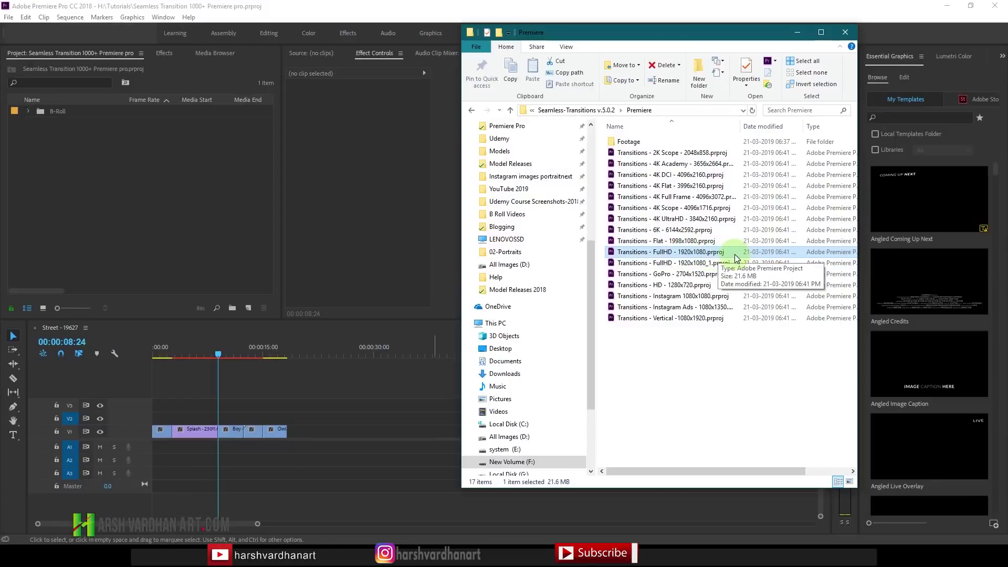
- Close all projects in Premiere Pro and open Transitions - FullHD - 1920x1080.prproj from the Premiere folder
click(8, 17)
click(55, 112)
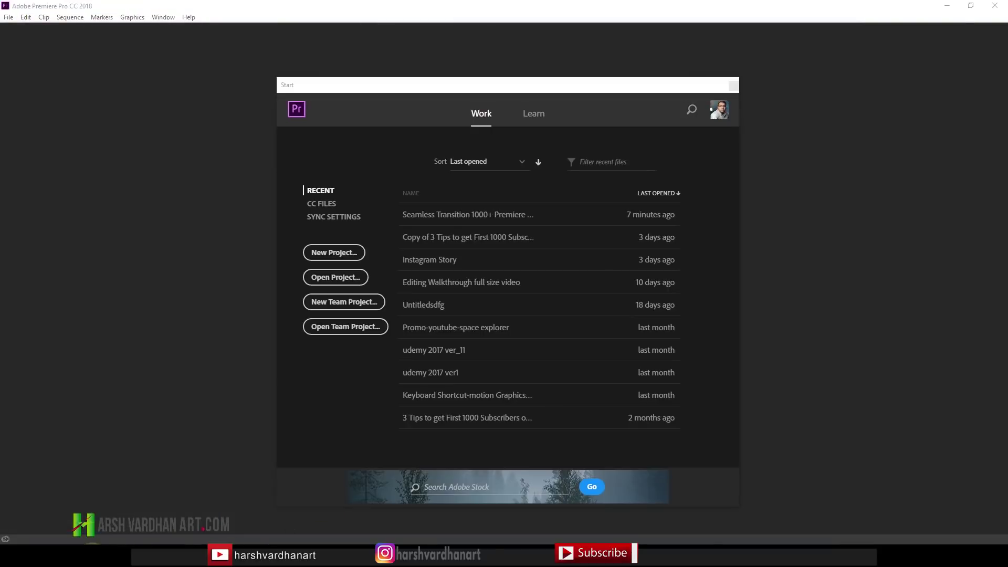
mouse_move(89, 555)
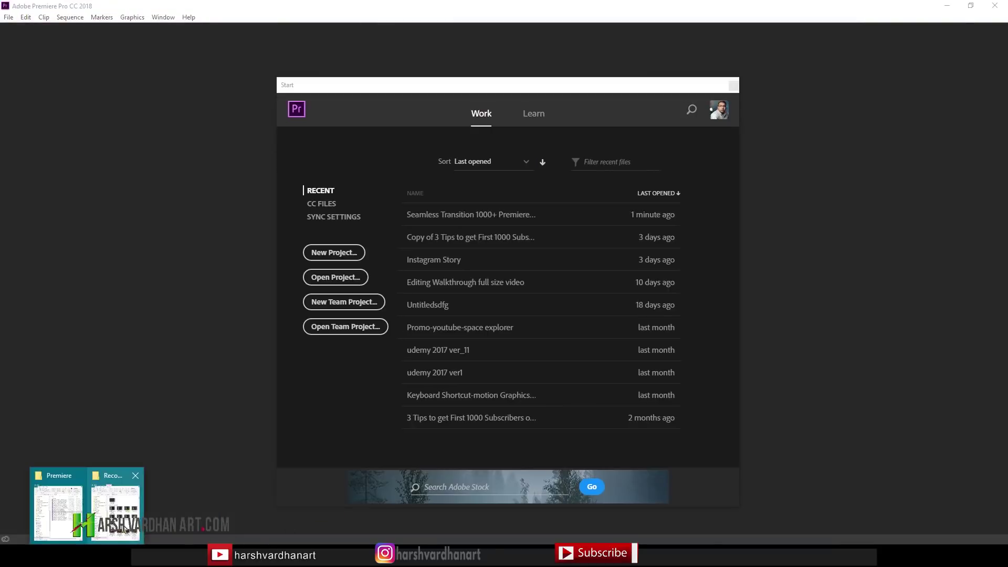
click(119, 496)
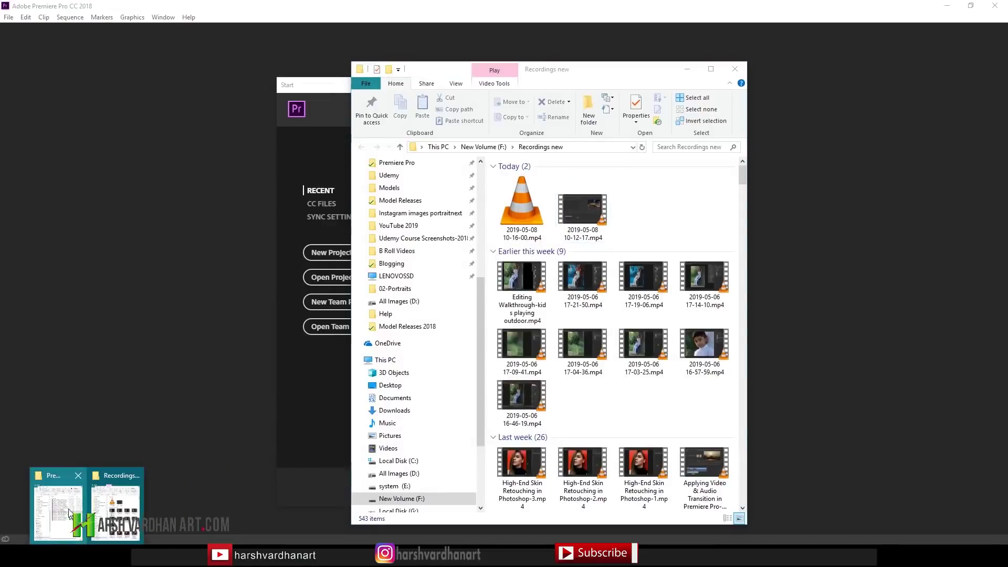
click(62, 496)
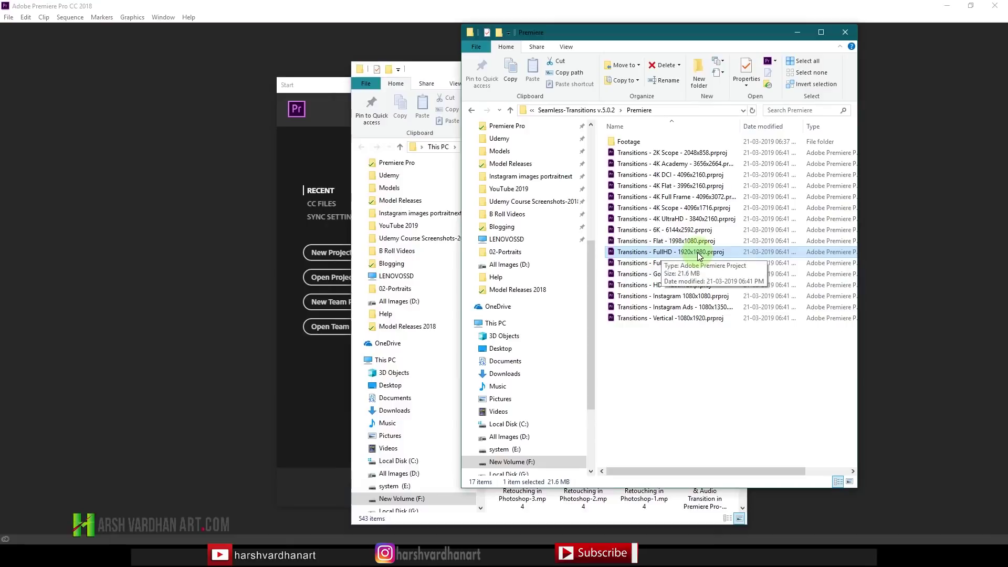
double_click(637, 254)
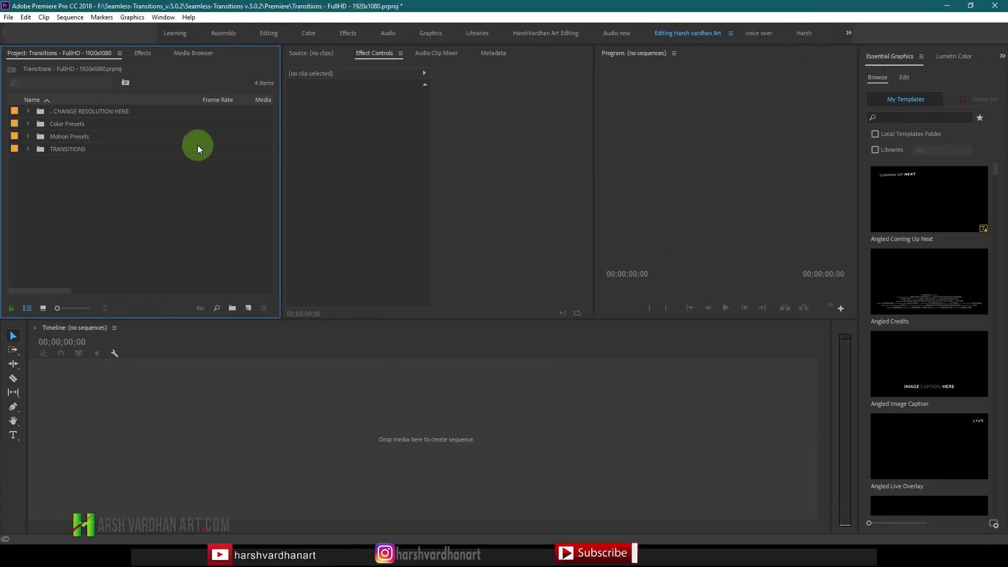
- Save the Transitions - FullHD - 1920x1080 project and close all projects
click(9, 18)
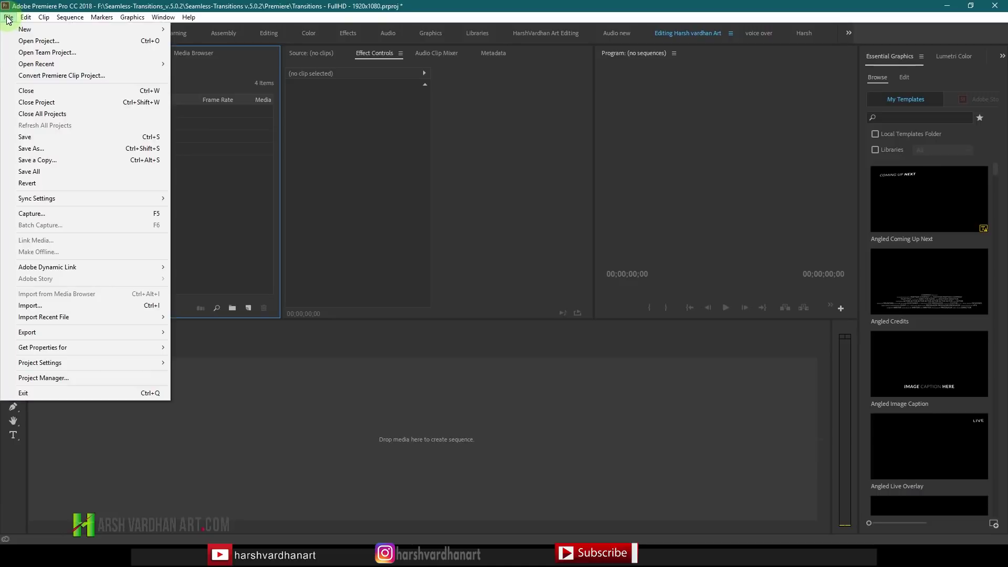
click(31, 137)
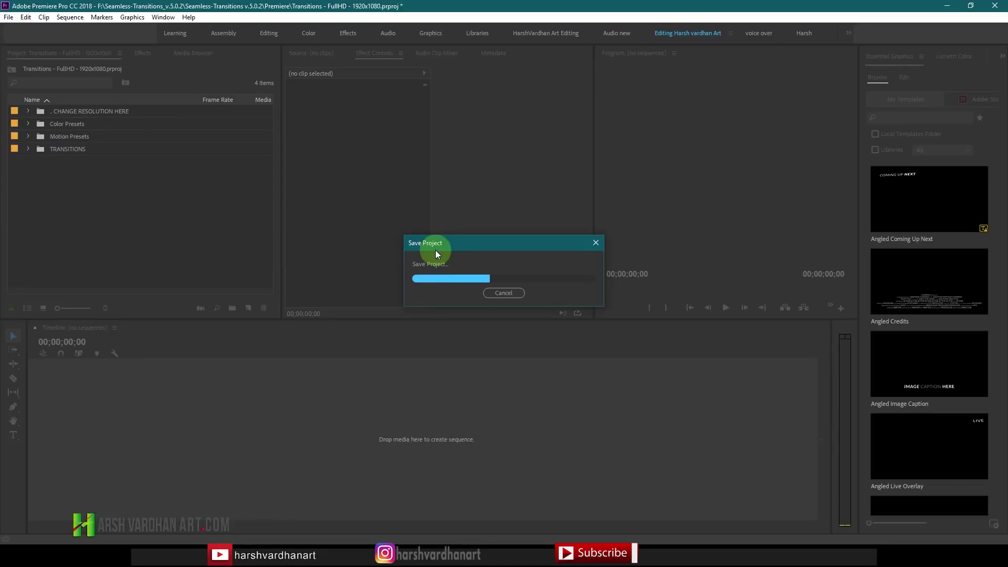
click(11, 18)
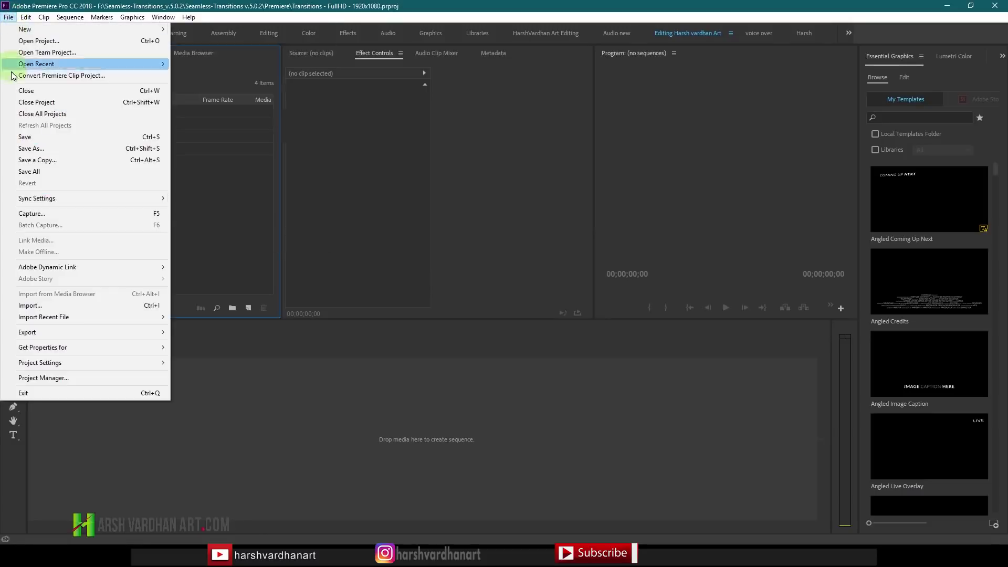
click(44, 114)
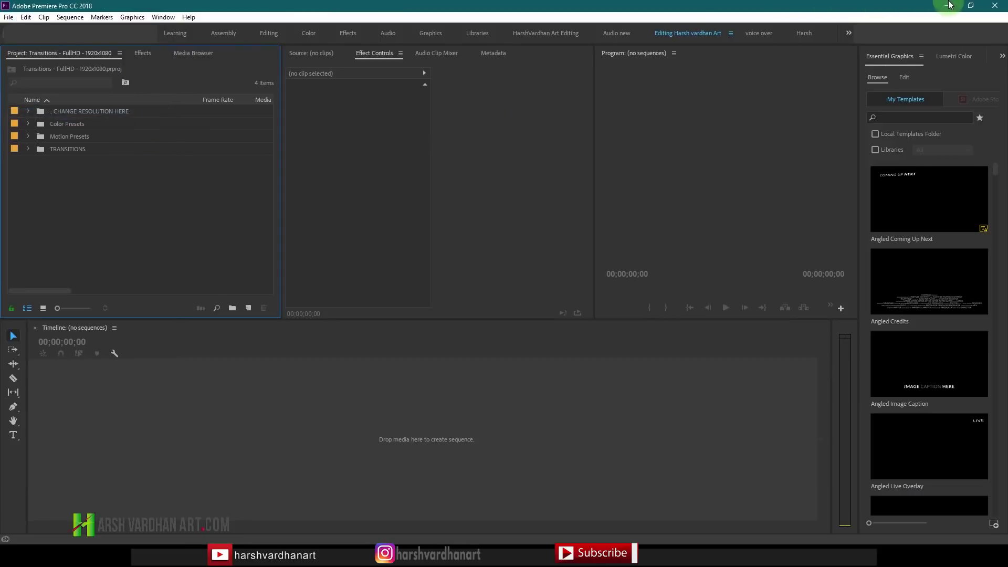
- Reopen the Seamless Transition 1000+ Premiere pro project
mouse_move(178, 541)
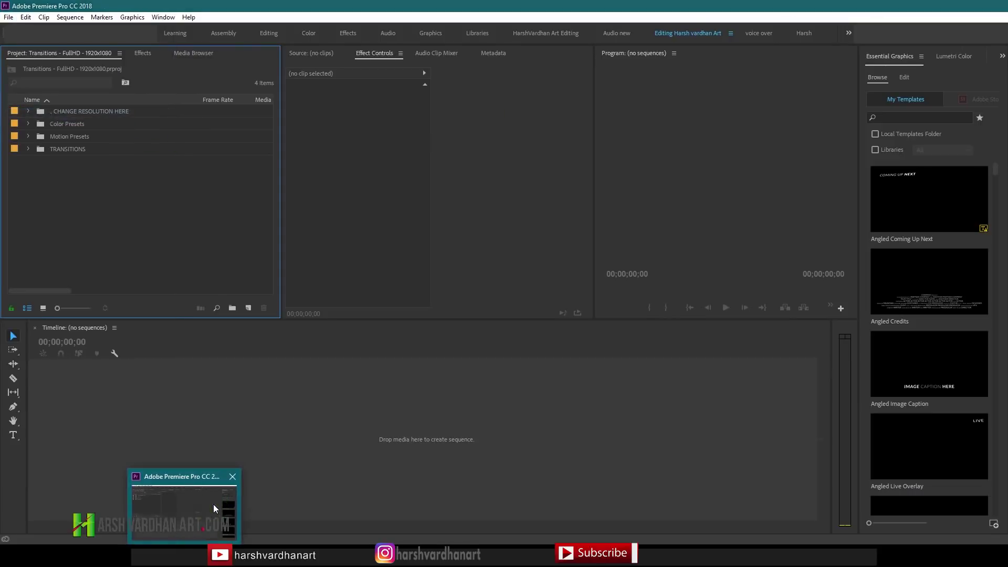
click(200, 540)
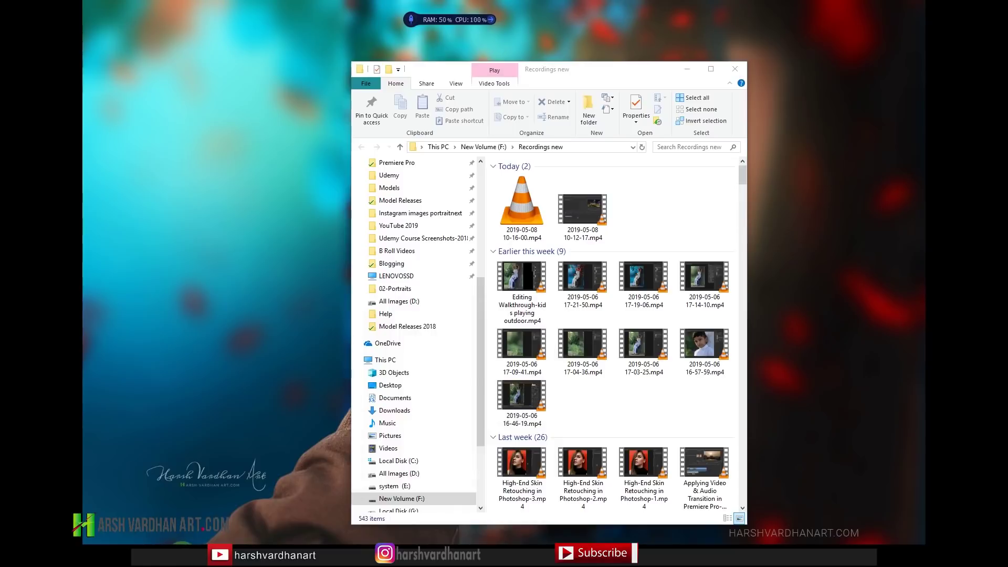
click(184, 541)
click(476, 234)
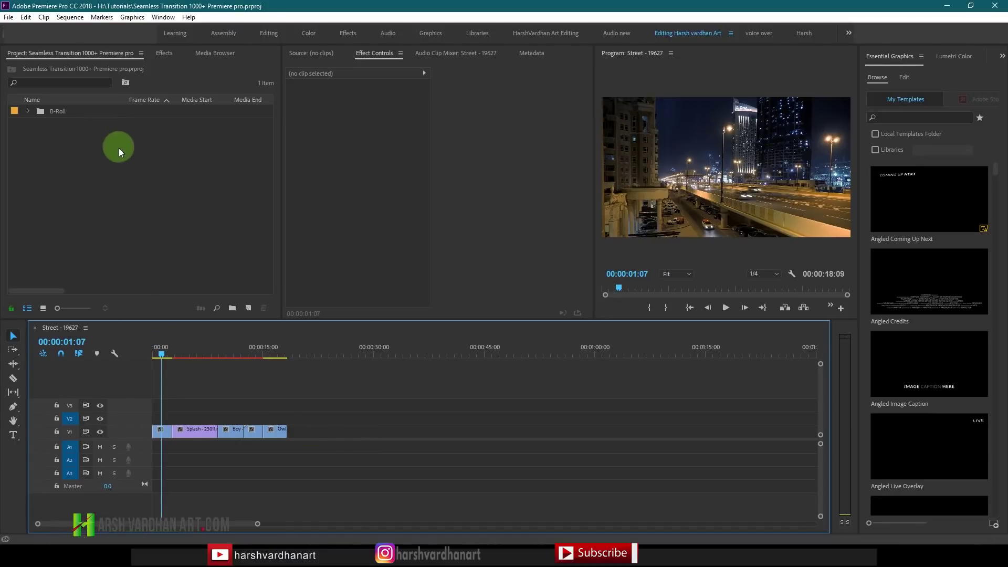
- Import the entire Transitions - FullHD - 1920x1080 project from File Explorer, creating a folder for imported items and allowing duplicate media
mouse_move(158, 351)
mouse_down()
mouse_move(261, 358)
mouse_move(162, 366)
mouse_up()
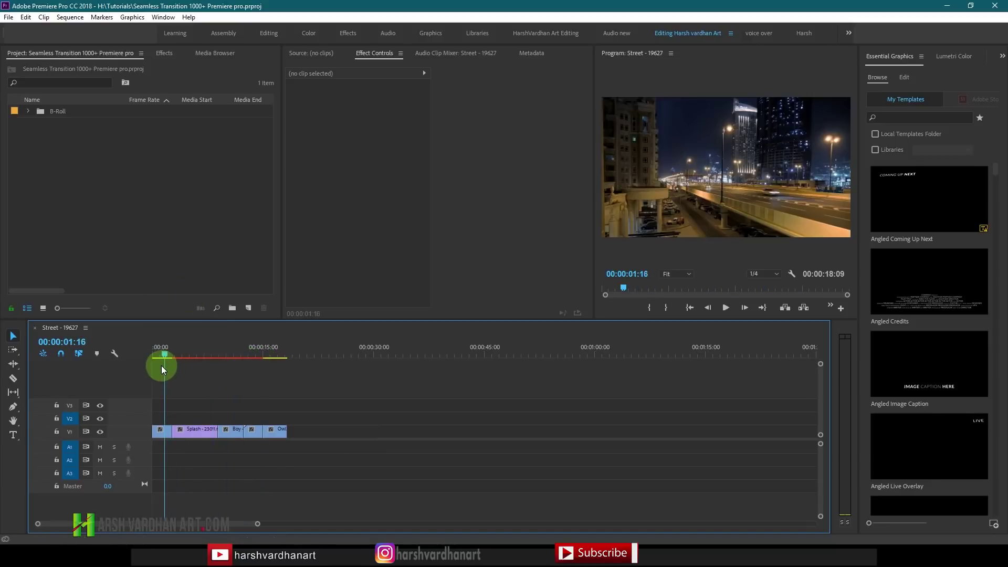
click(194, 269)
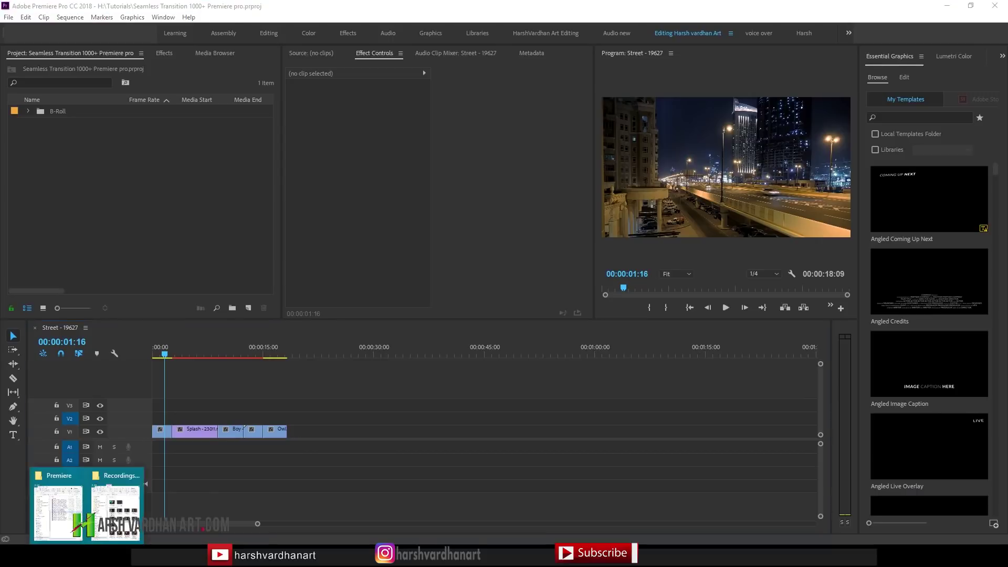
click(58, 491)
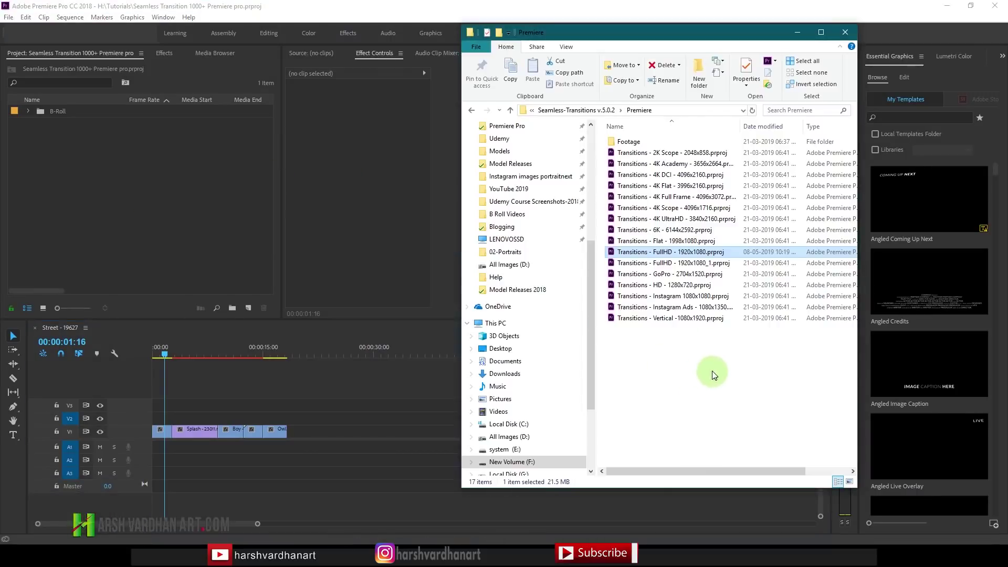
drag(706, 253, 153, 225)
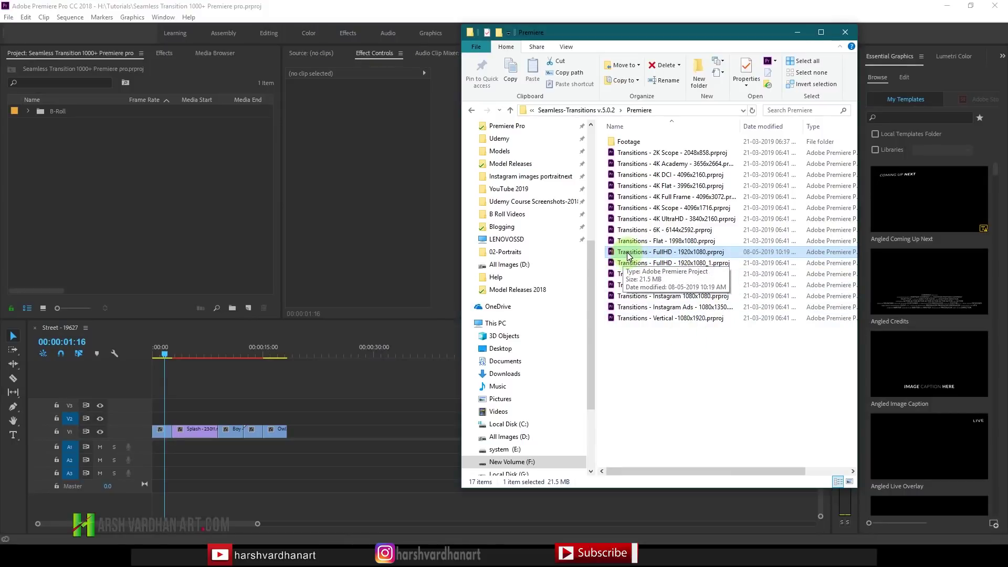
drag(641, 256, 181, 182)
click(804, 31)
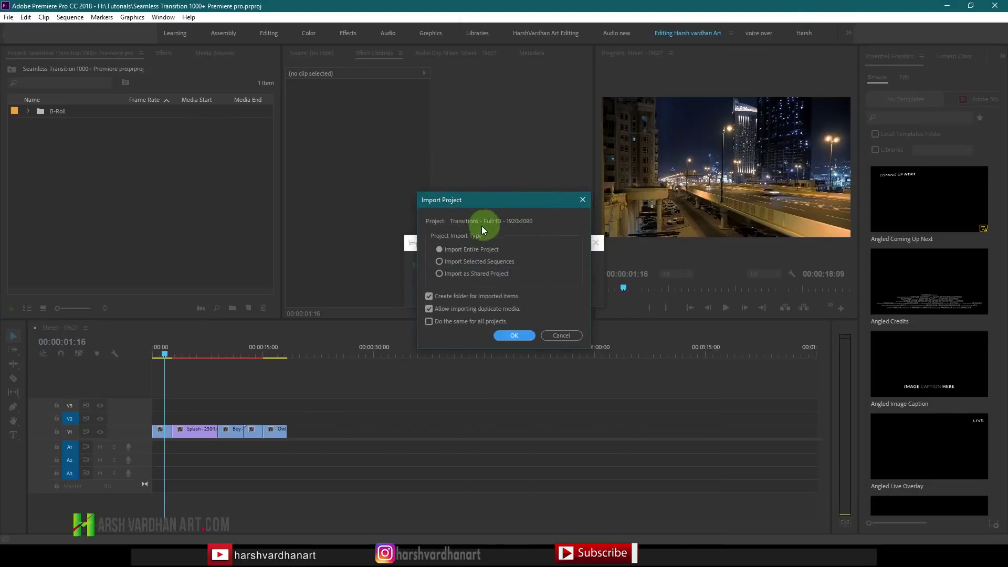
key(super+plus)
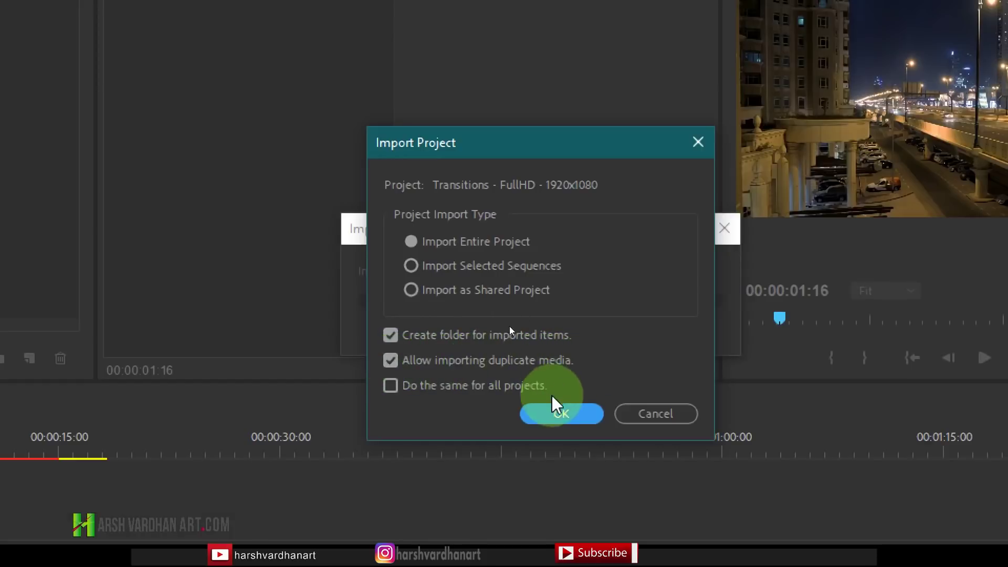
click(555, 413)
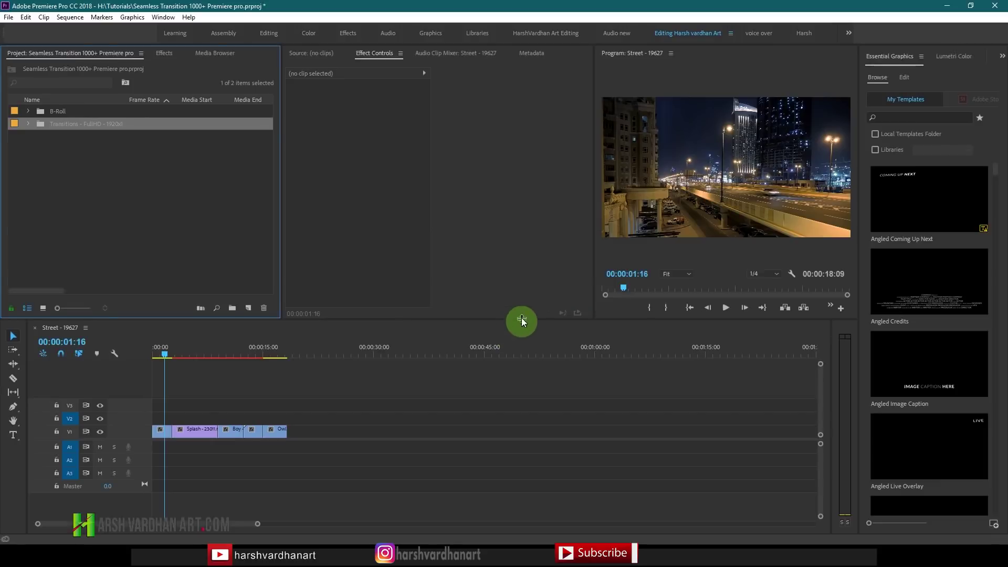
- Expand the imported Transitions - FullHD bin and its TRANSITIONS bin, and look through the transition categories
key(super+plus)
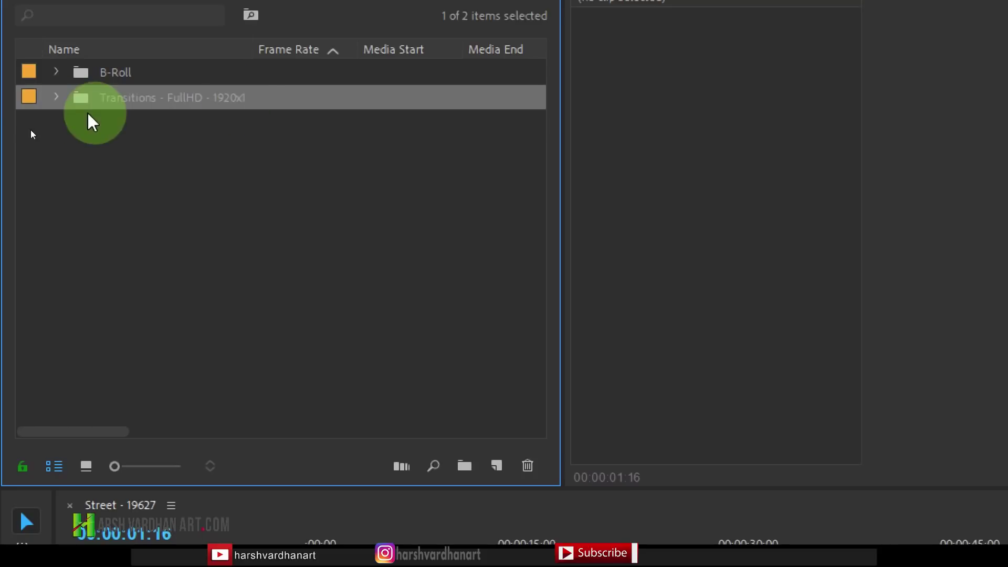
click(57, 98)
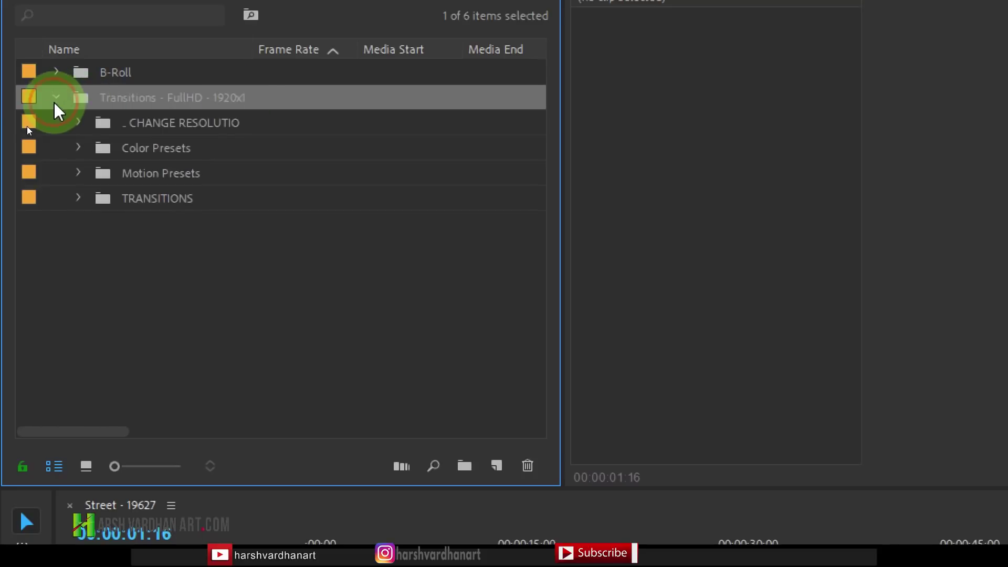
click(110, 153)
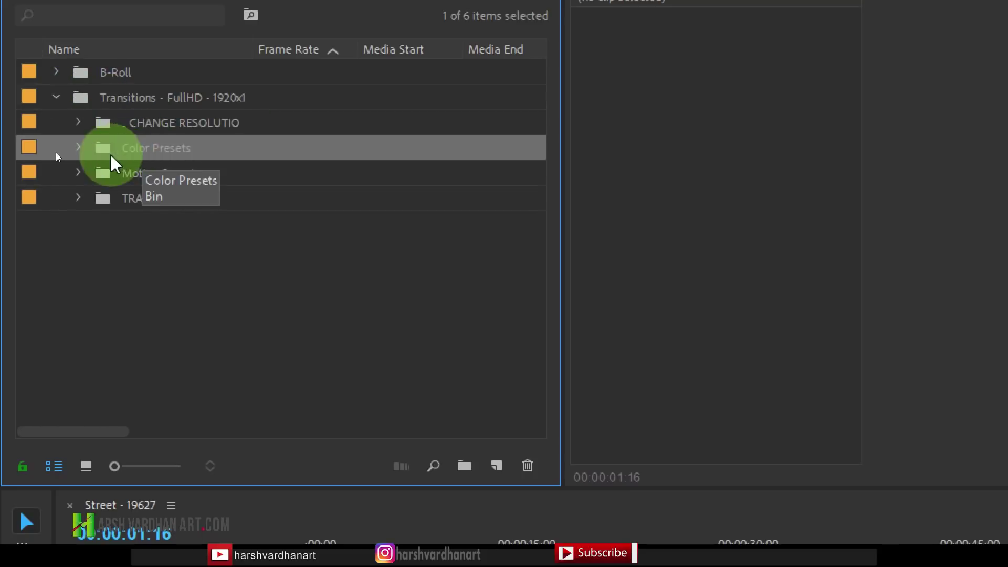
click(54, 167)
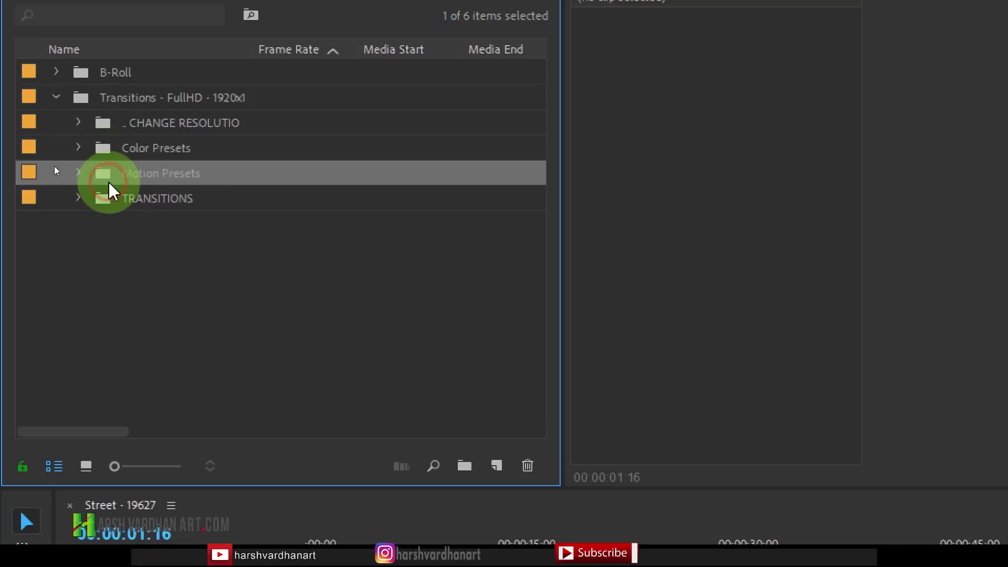
click(108, 204)
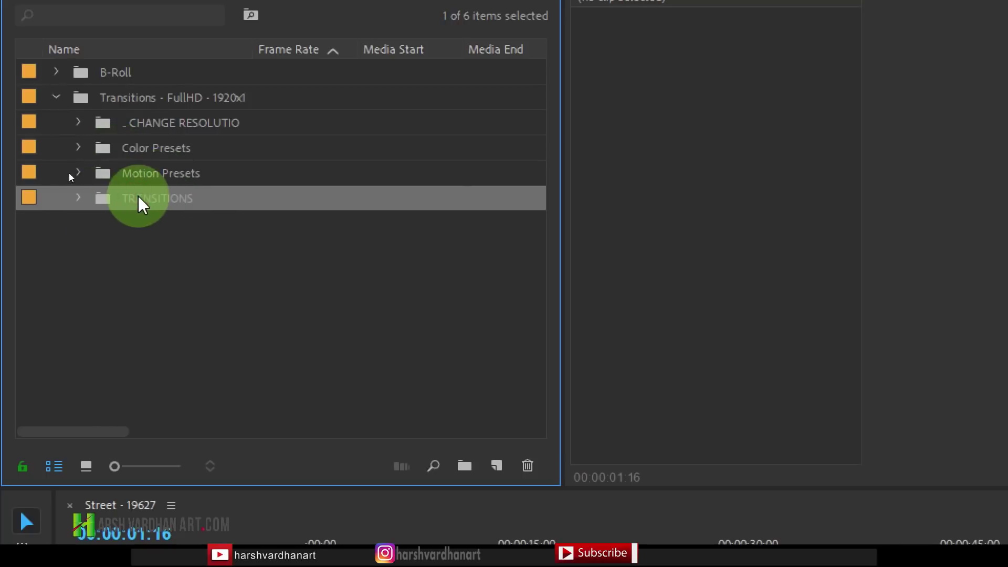
click(78, 198)
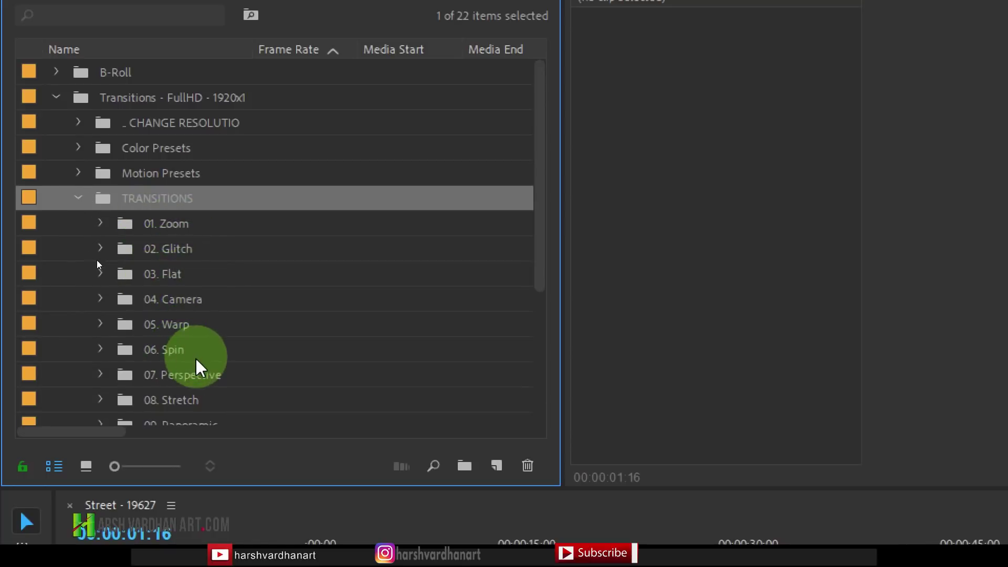
scroll(220, 394, down, 3)
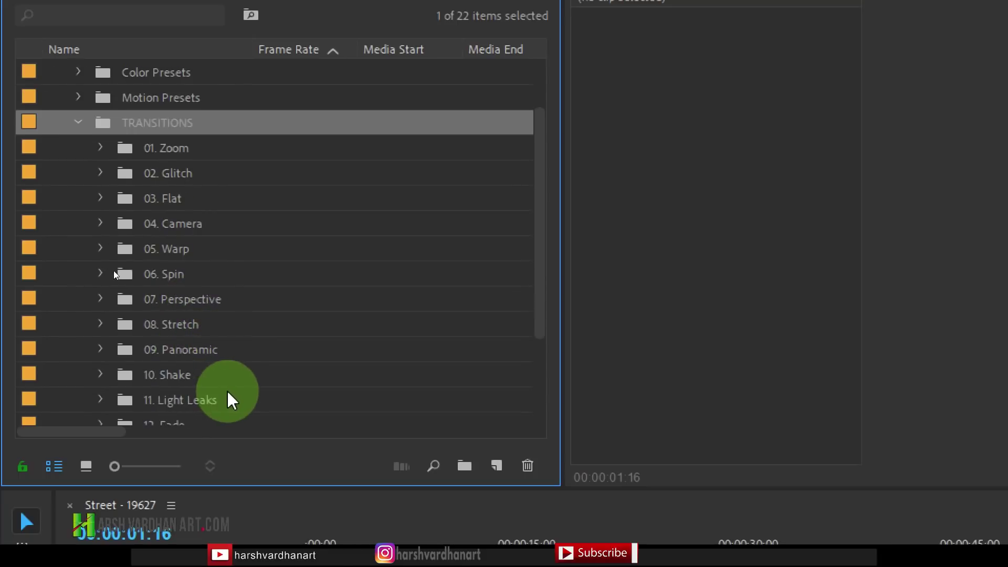
scroll(231, 349, down, 5)
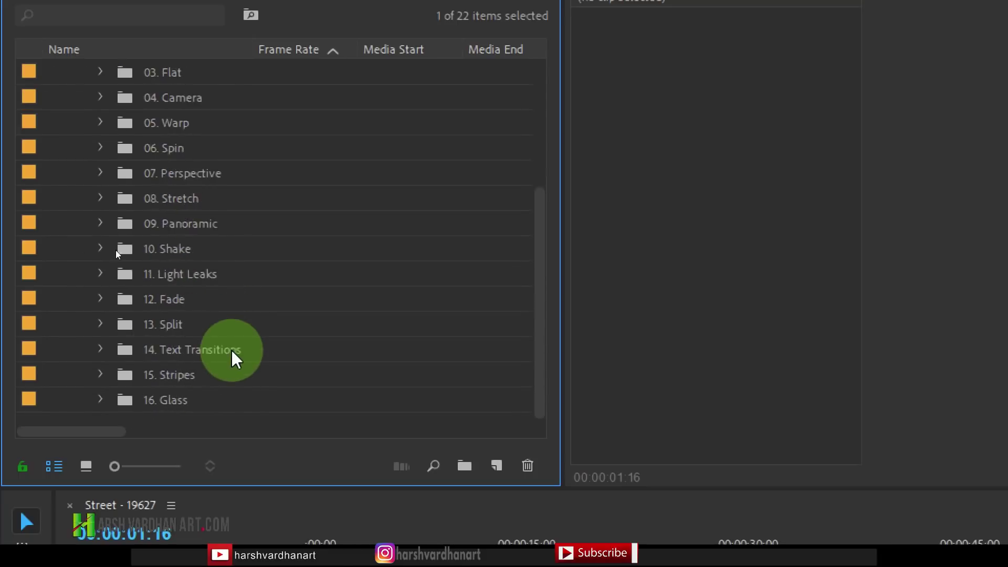
scroll(189, 399, up, 7)
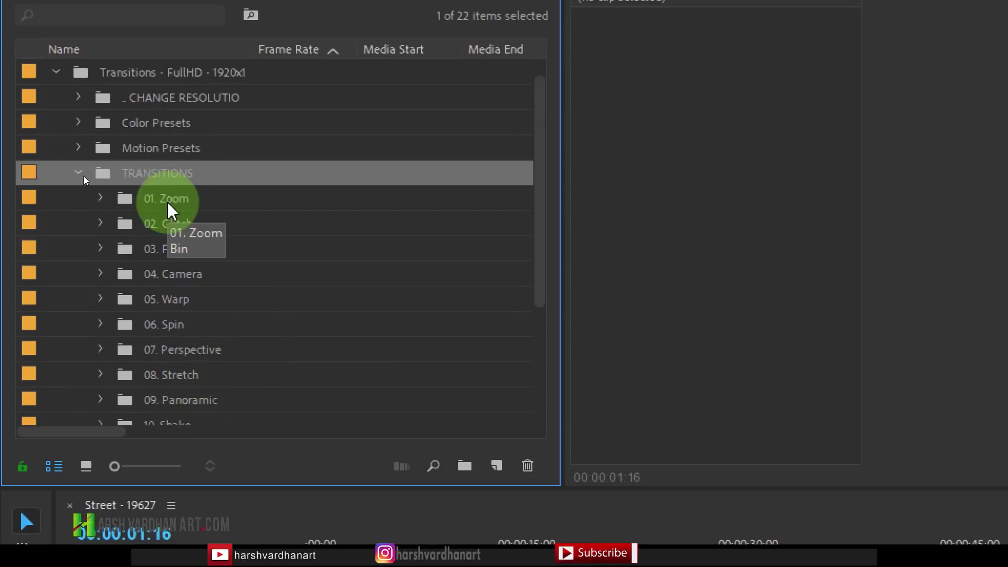
- Open the Elastic zoom bin inside 01. Zoom > Anchor zoom and show its sequences as thumbnails
double_click(127, 202)
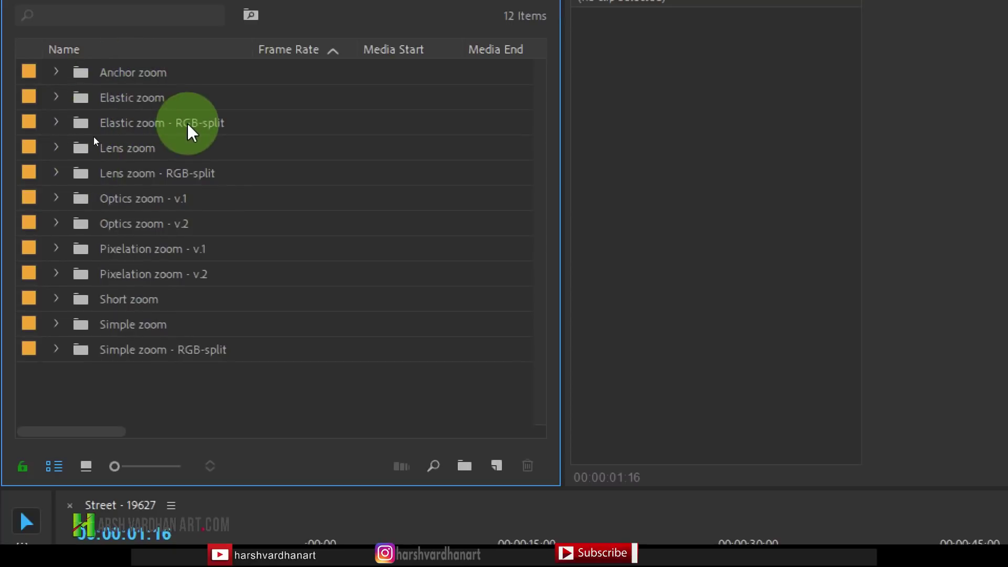
click(83, 73)
key(Delete)
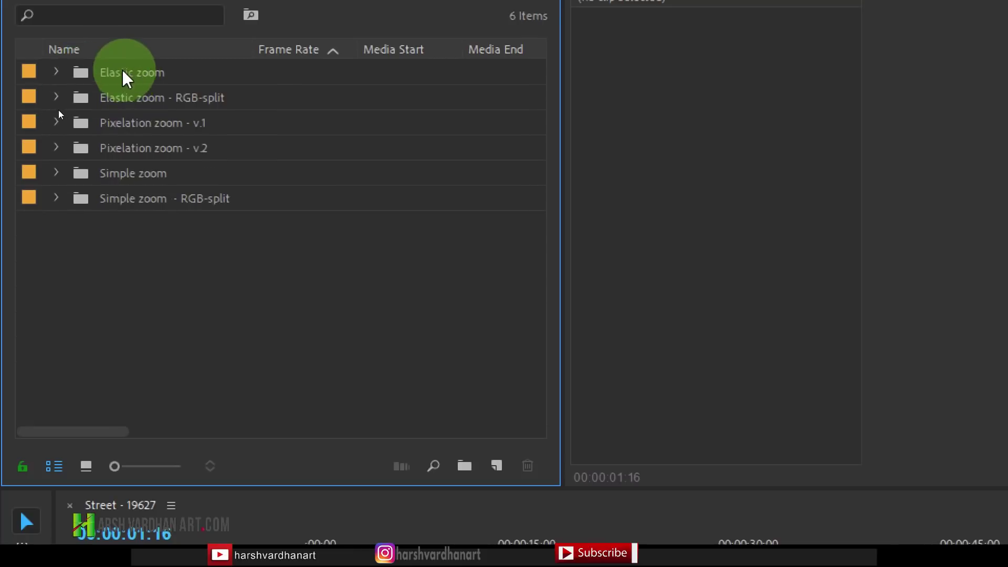
double_click(80, 78)
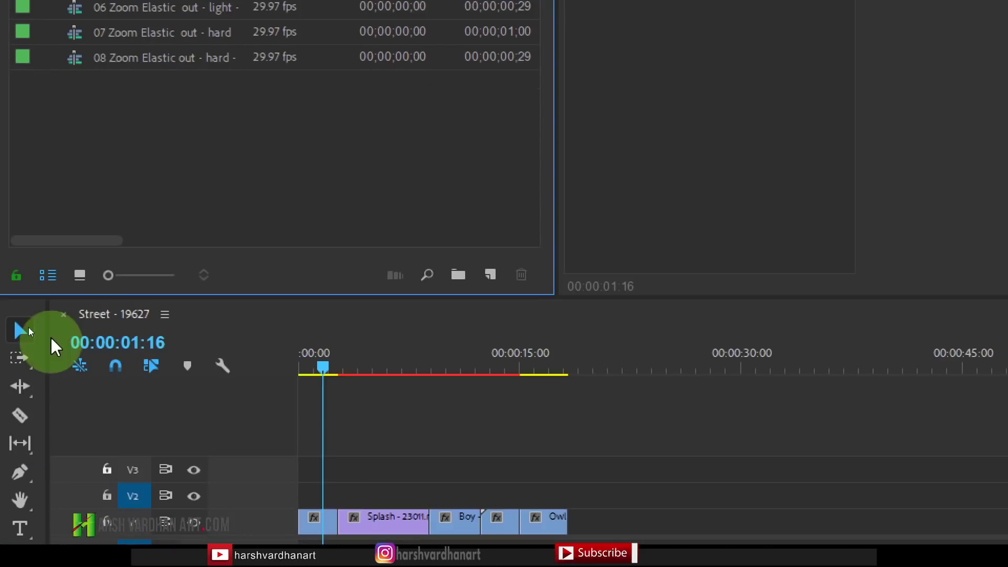
click(82, 277)
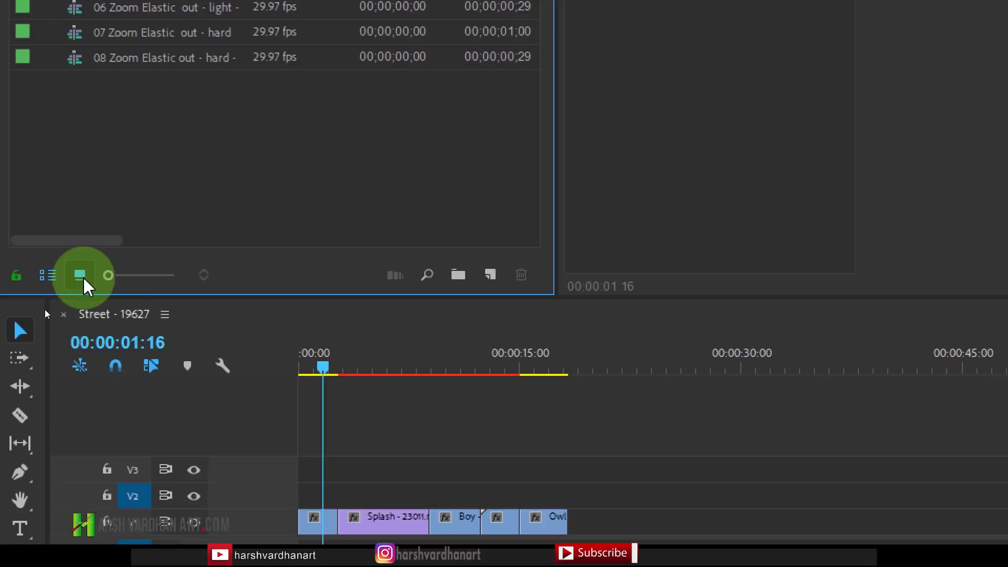
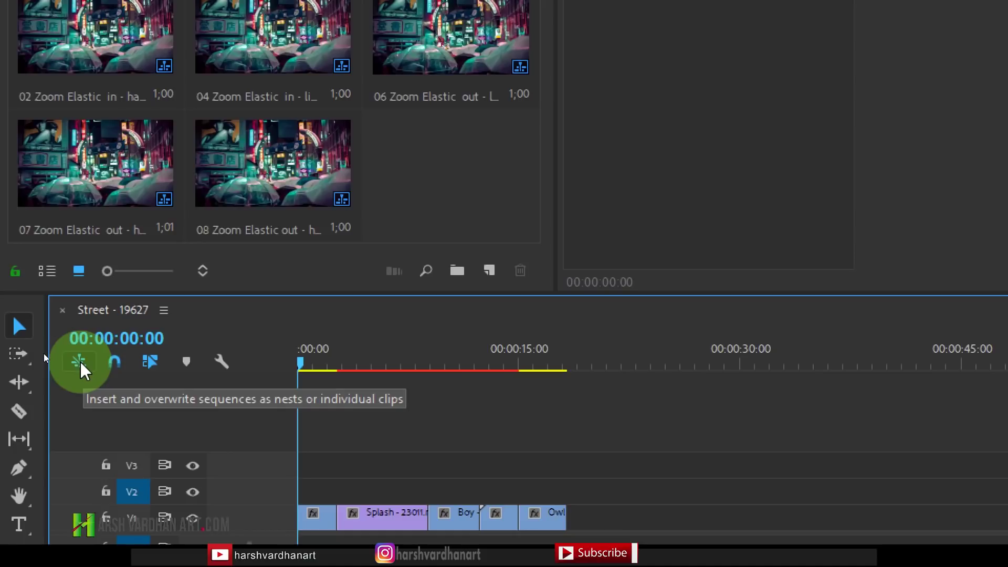
- Switch inserting sequences as nests off and back on, and enable targeting for track V1
click(79, 361)
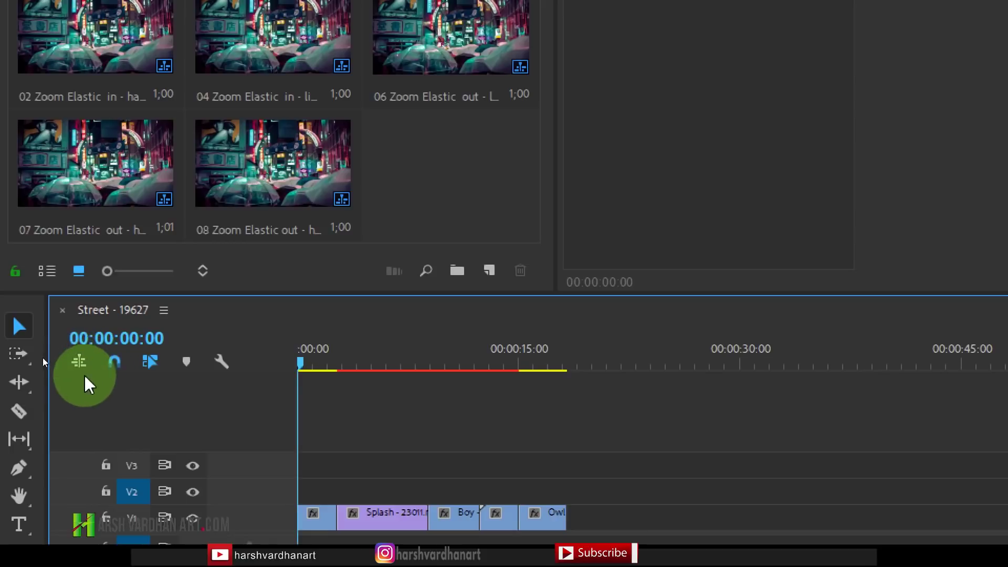
click(77, 366)
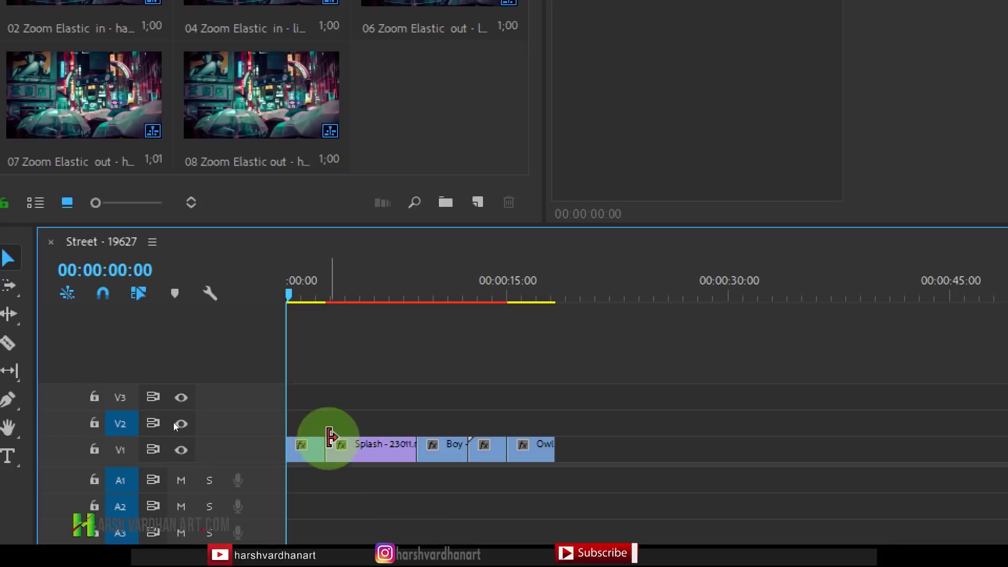
drag(337, 437, 84, 450)
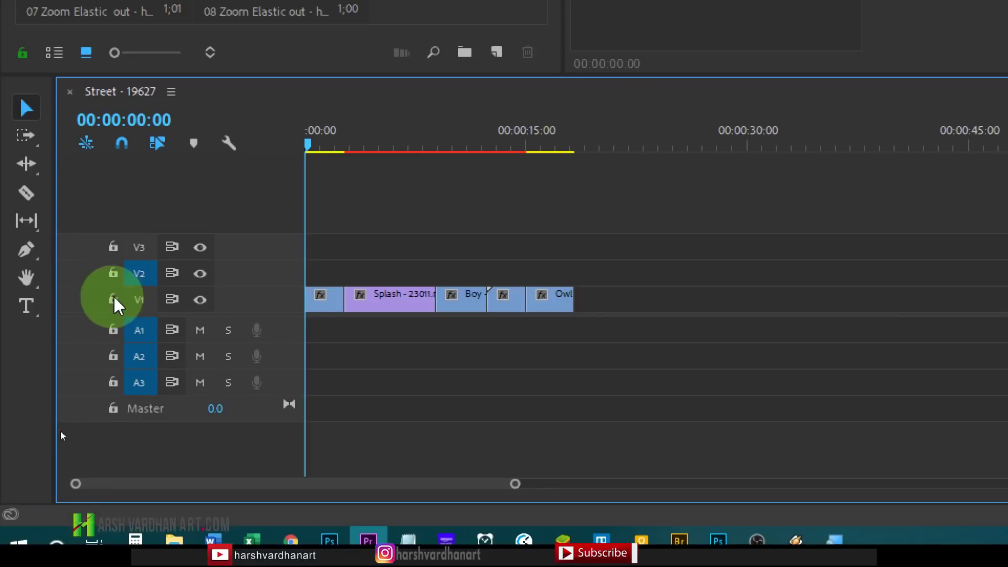
click(138, 303)
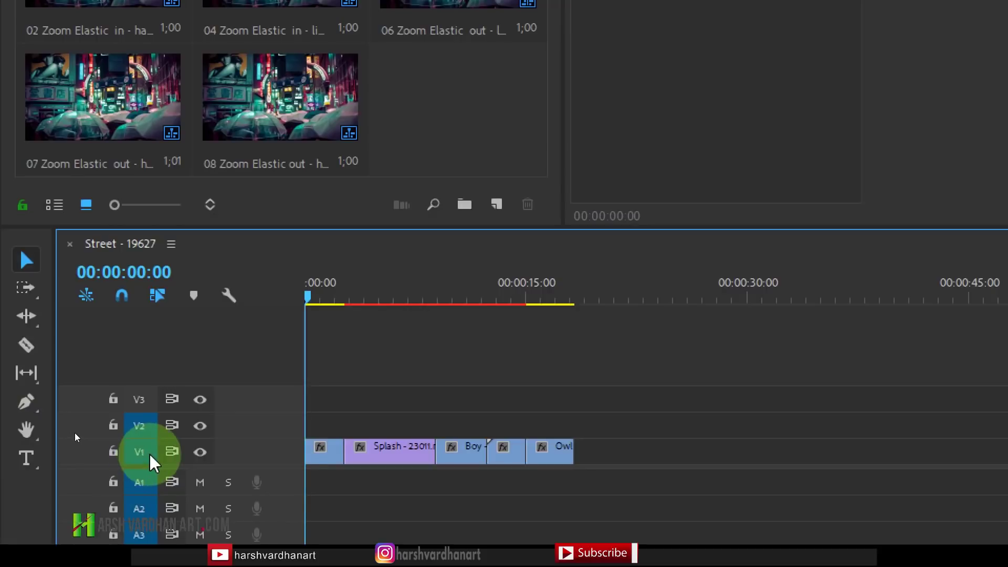
key(super+minus)
- Place 08 Zoom Elastic out - hard - fast as a nested sequence on track V2 over the cut between the Street and Splash clips
drag(270, 107, 342, 340)
drag(169, 376, 176, 418)
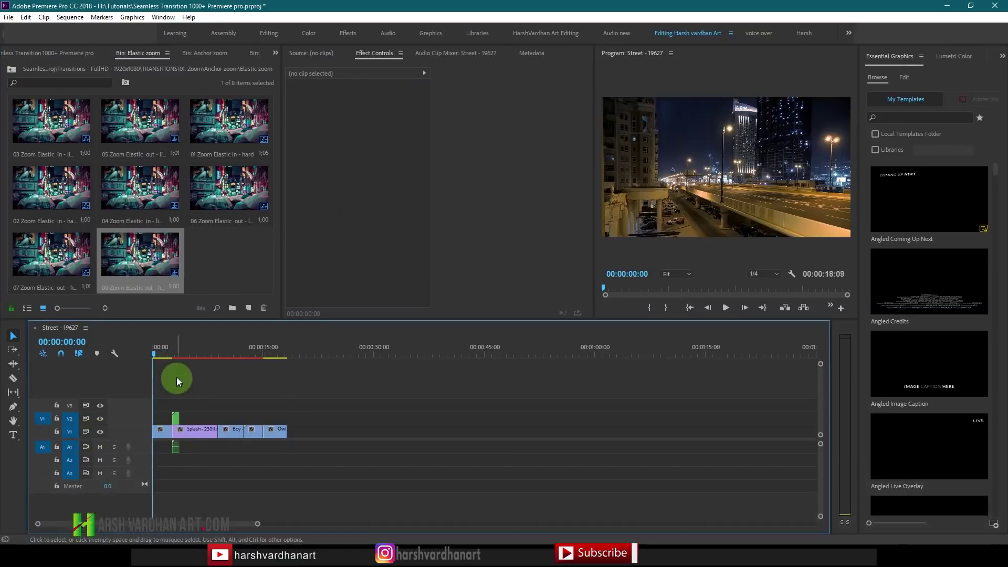
key(=)
click(315, 350)
drag(315, 352, 335, 363)
drag(341, 418, 312, 419)
- Scrub through the nested transition over the cut and delete it from the timeline
drag(294, 357, 321, 359)
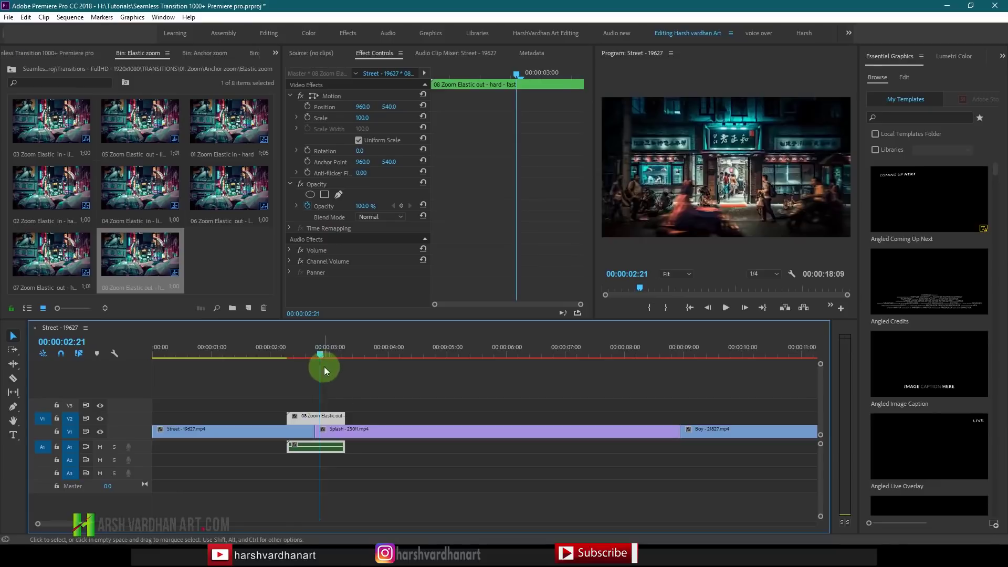
mouse_move(322, 352)
mouse_down()
mouse_move(352, 356)
mouse_move(302, 360)
mouse_move(320, 359)
mouse_up()
click(332, 418)
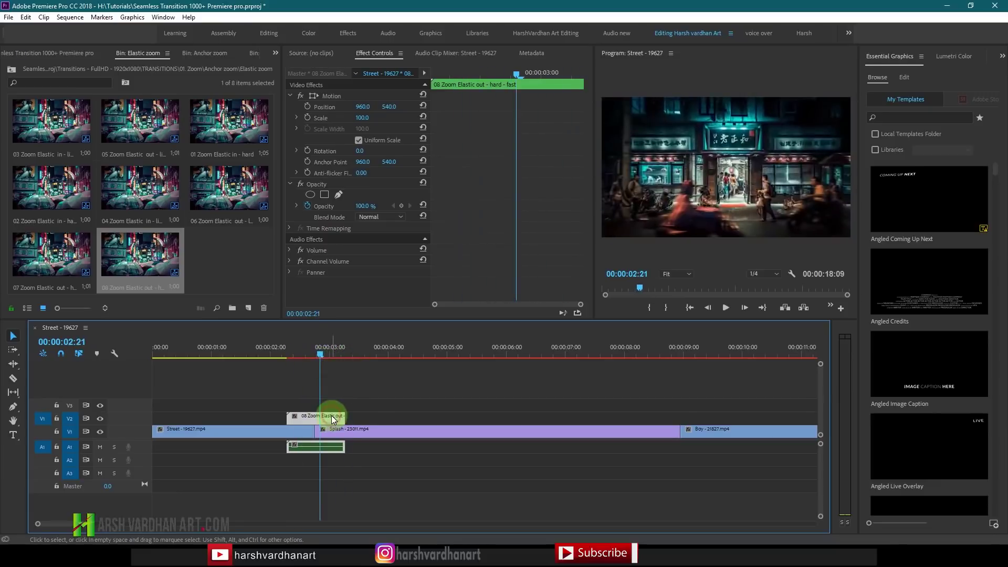
key(Delete)
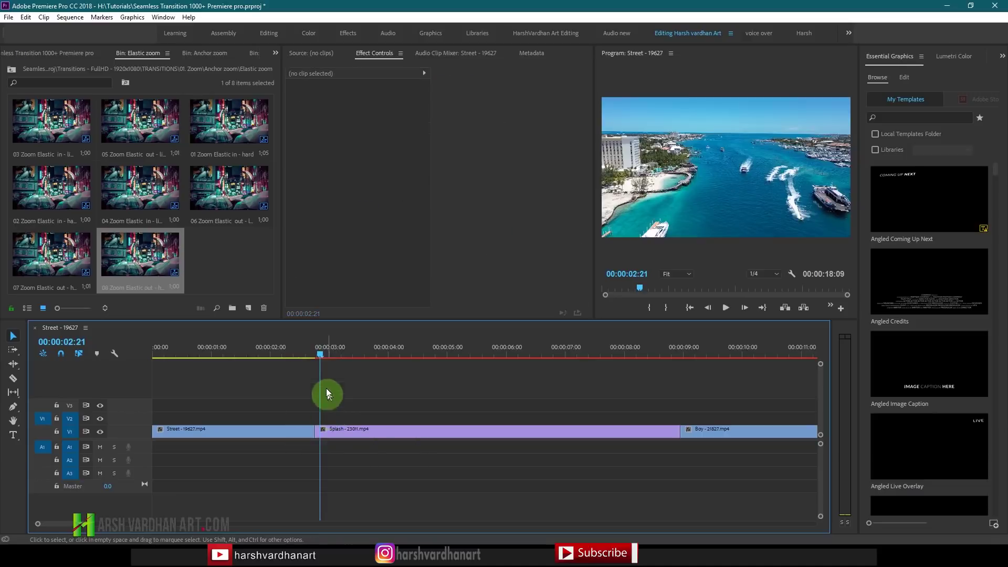
- Disable targeting for track V1 and turn off inserting sequences as nests
click(319, 355)
click(68, 435)
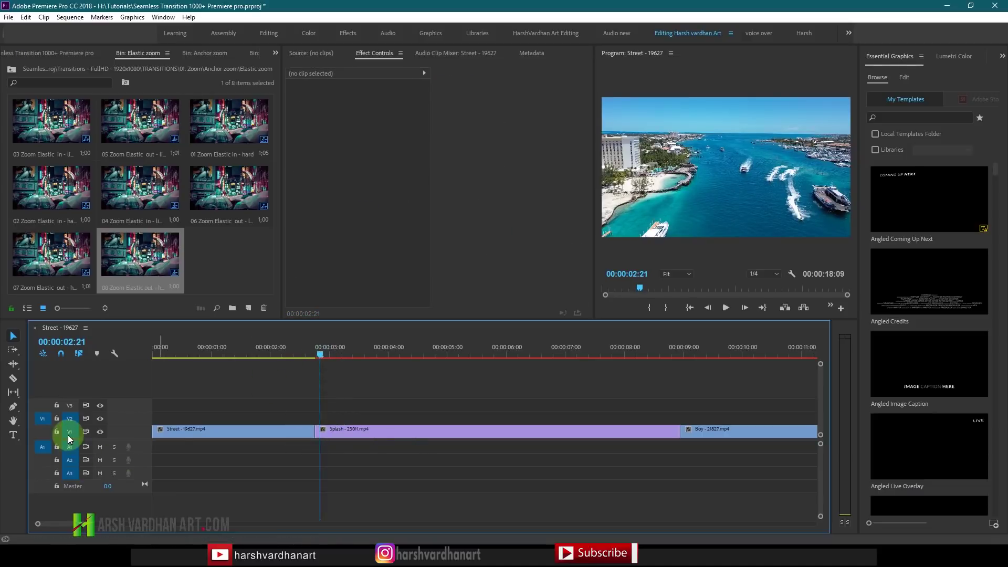
key(super+plus)
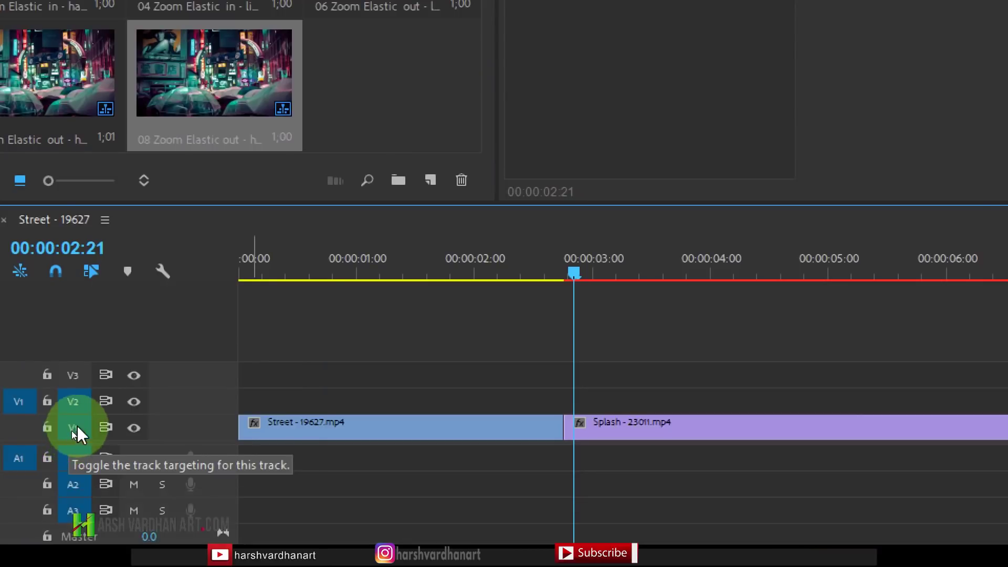
click(75, 427)
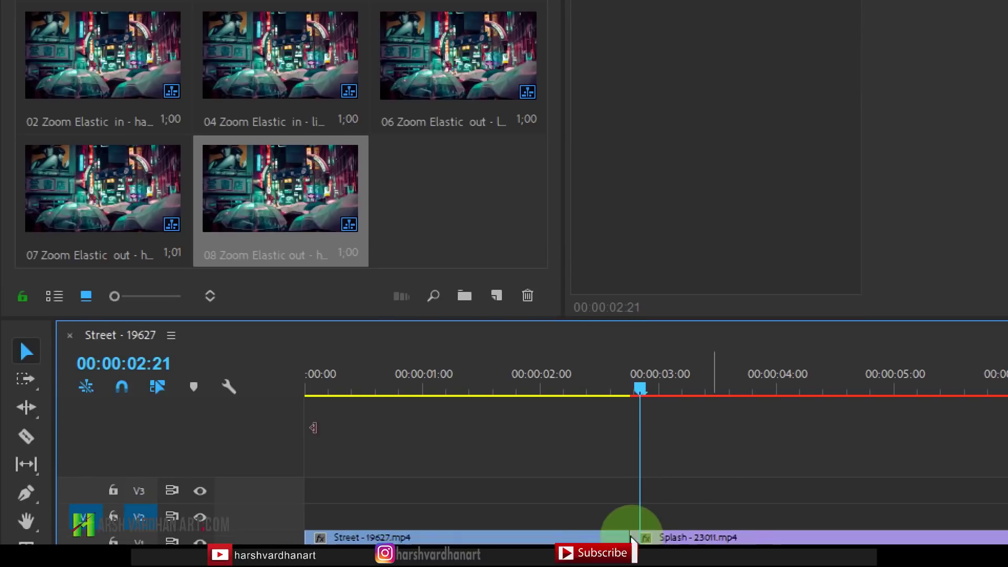
key(ctrl+s)
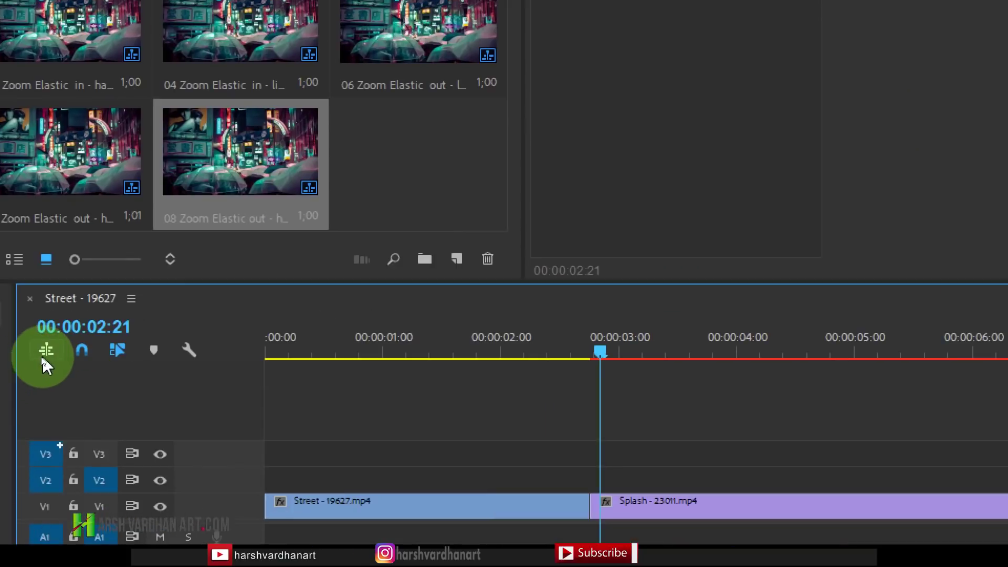
key(super+minus)
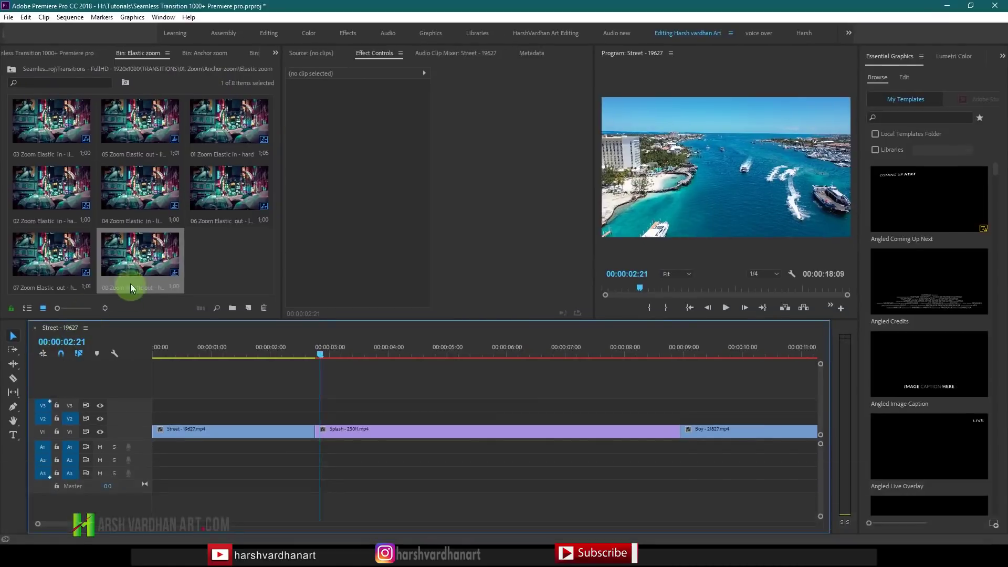
- Place 08 Zoom Elastic out - hard - fast as individual clips from track V2 up, aligned to the Street–Splash cut, and scrub into it
drag(139, 266, 316, 413)
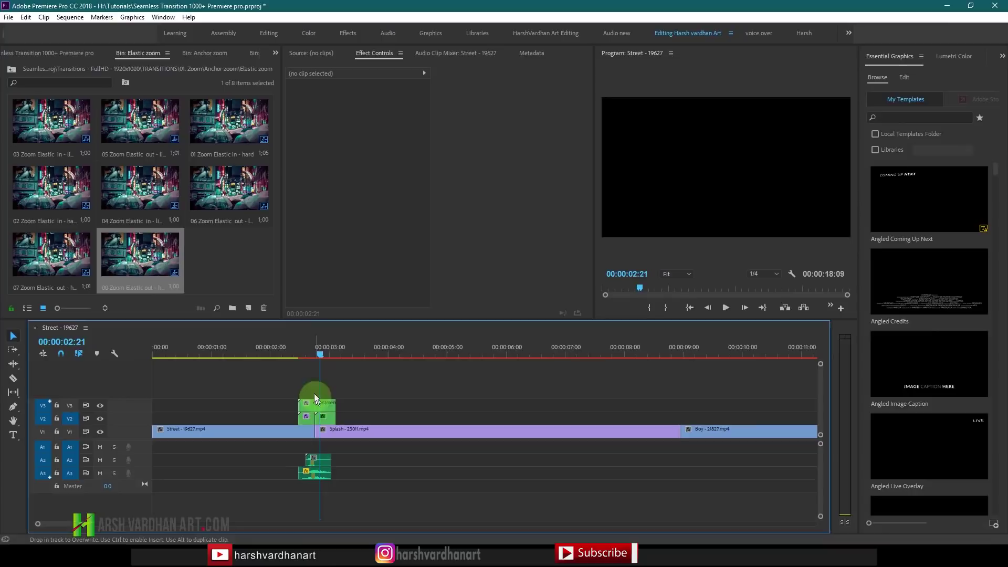
drag(312, 354, 309, 355)
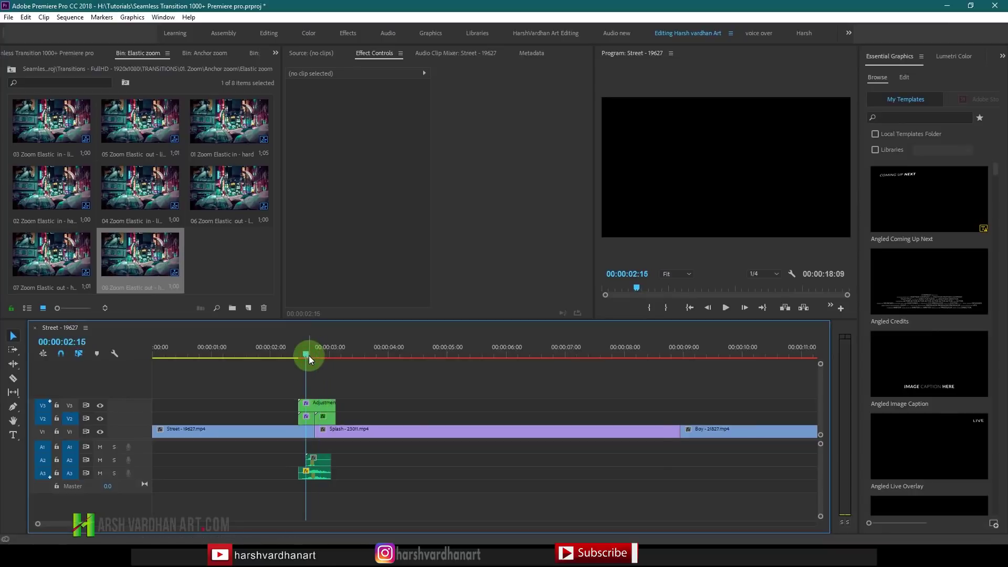
key(equal)
key(equal)
key(equal)
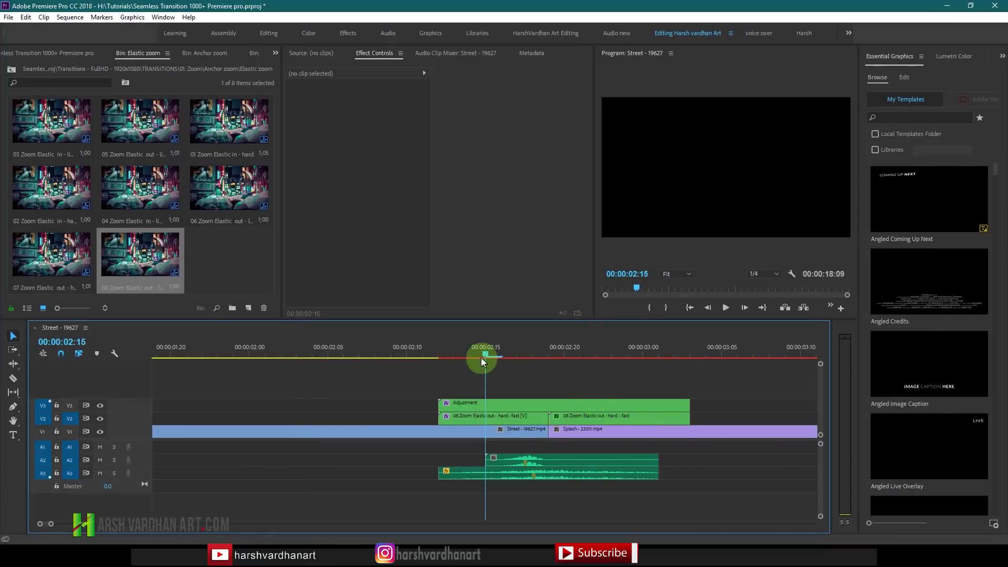
drag(485, 352, 511, 376)
- Shift all the transition's clips about 3 frames earlier, off the Street–Splash cut, and play the misaligned transition
click(562, 409)
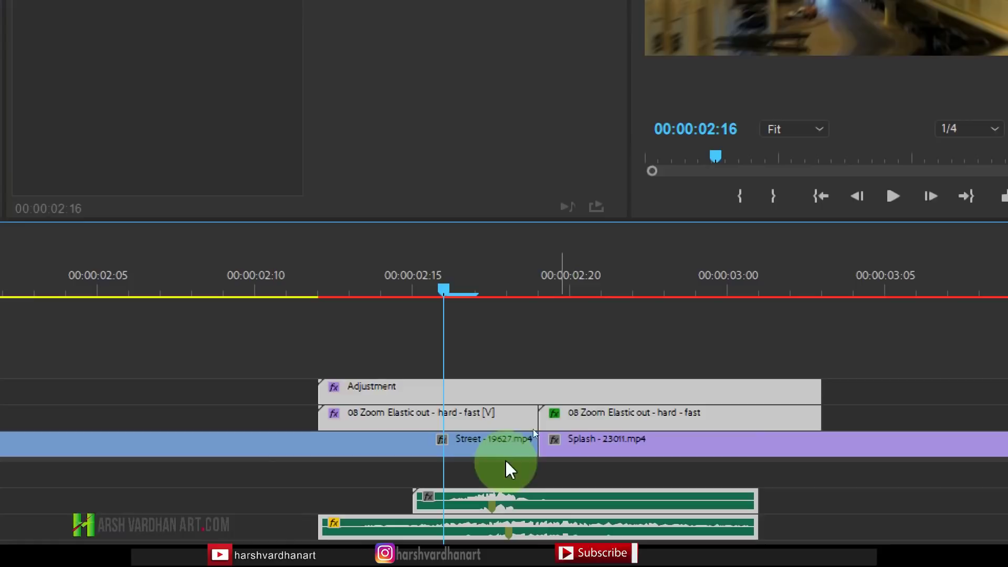
drag(612, 418, 455, 420)
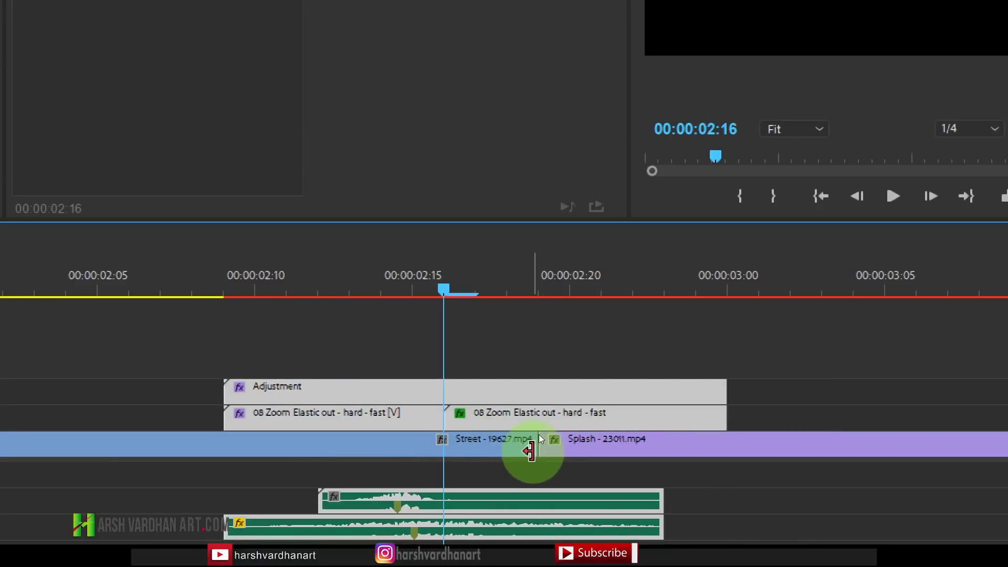
key(super+minus)
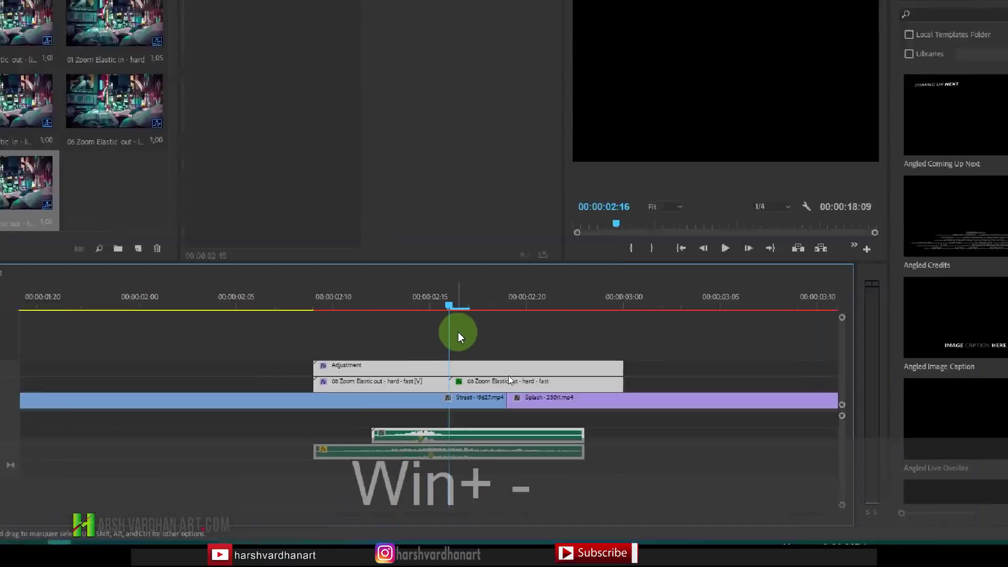
click(411, 354)
key(space)
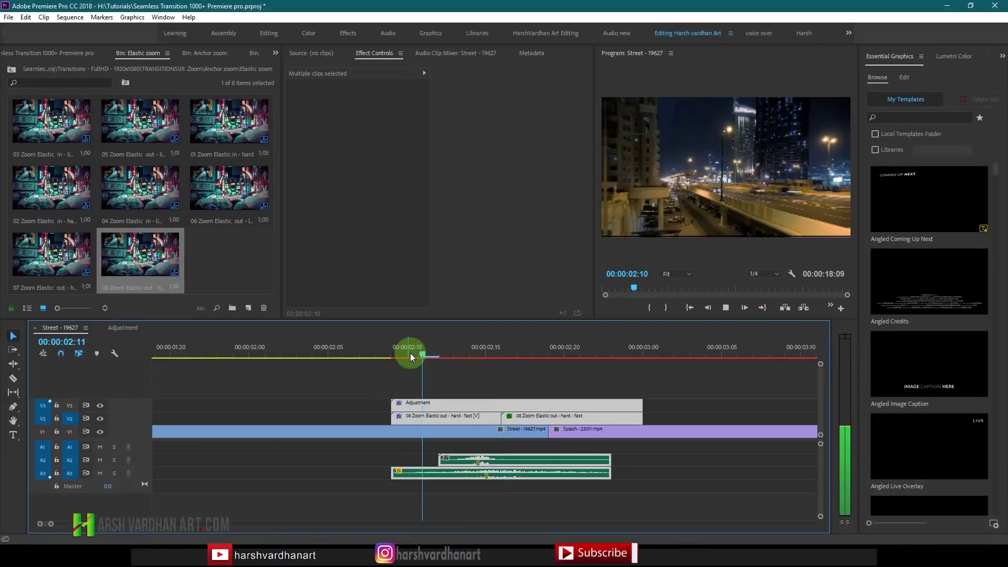
key(space)
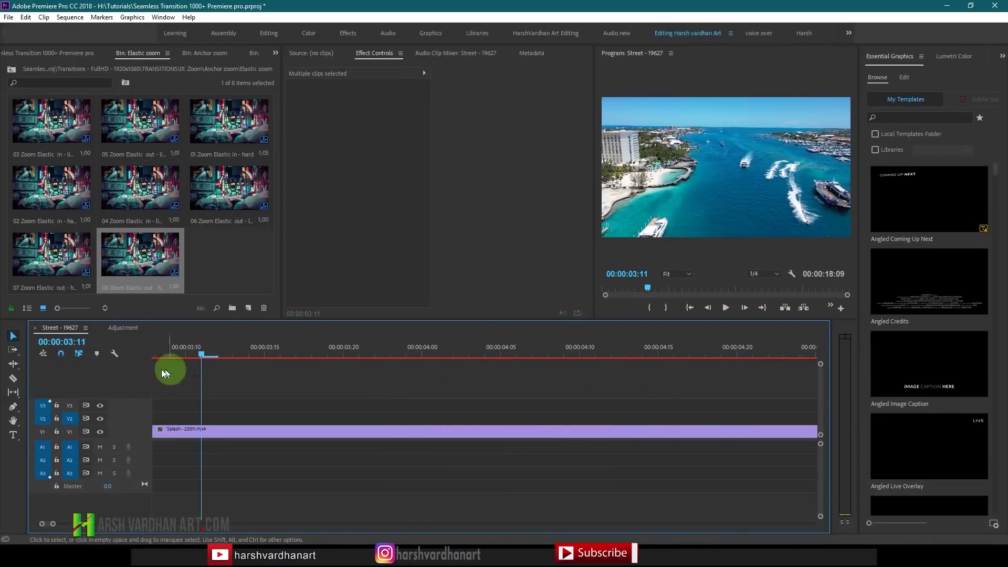
- Place 08 Zoom Elastic out - hard - fast as individual clips from track V2 up, aligned to the Splash–Boy cut at 00:00:08:24
drag(52, 527, 135, 526)
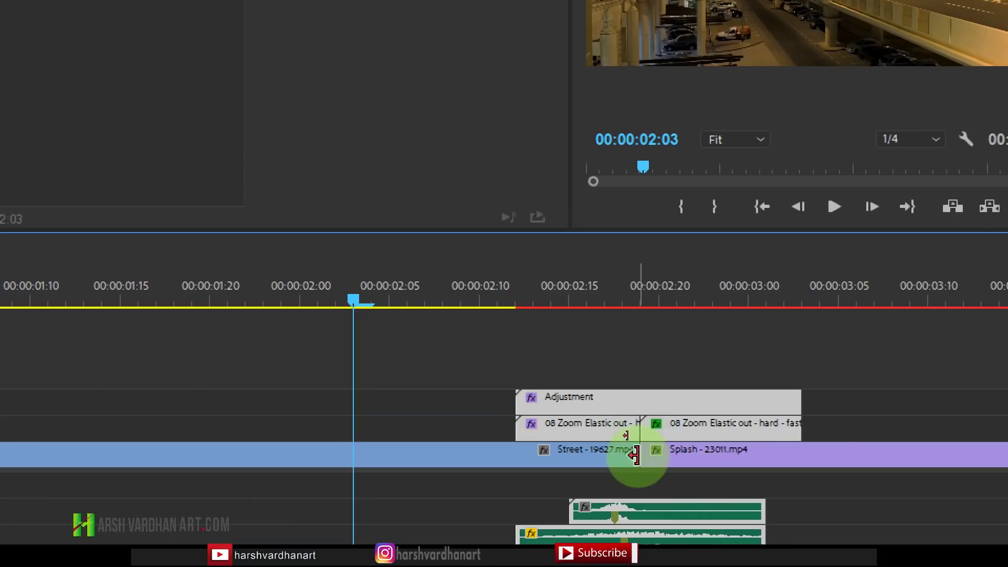
key(super+minus)
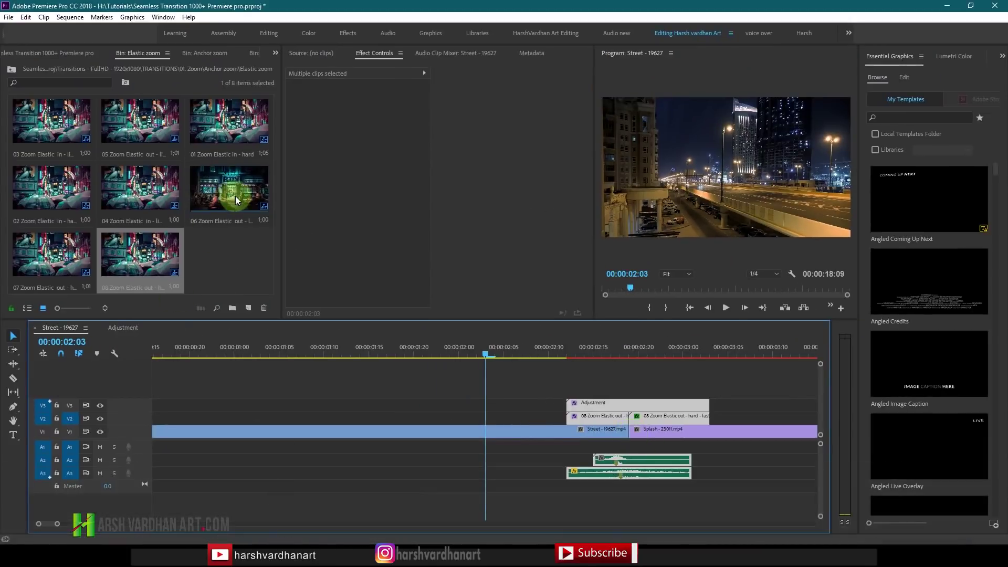
key(backslash)
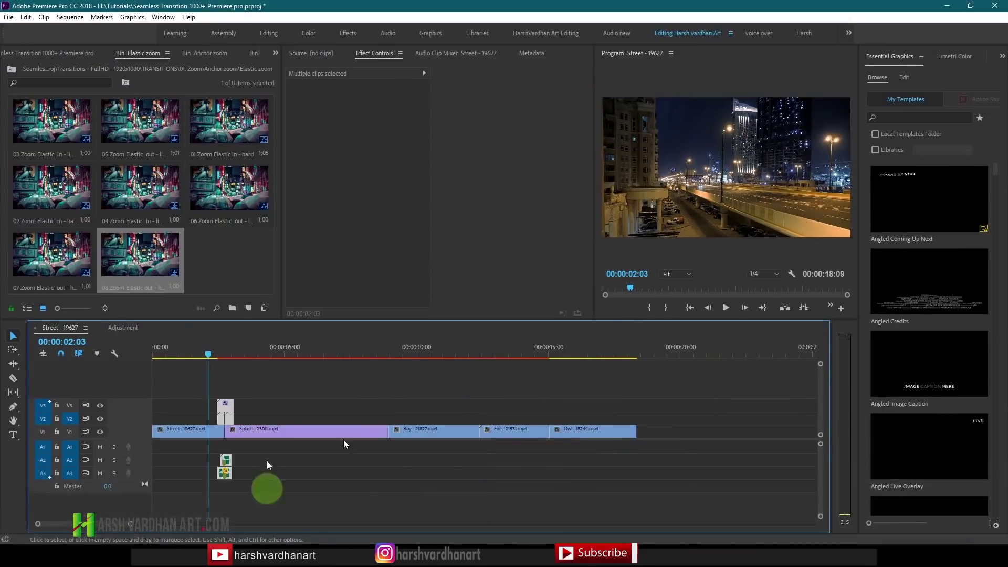
click(386, 357)
key(equal)
key(equal)
key(equal)
drag(384, 357, 513, 386)
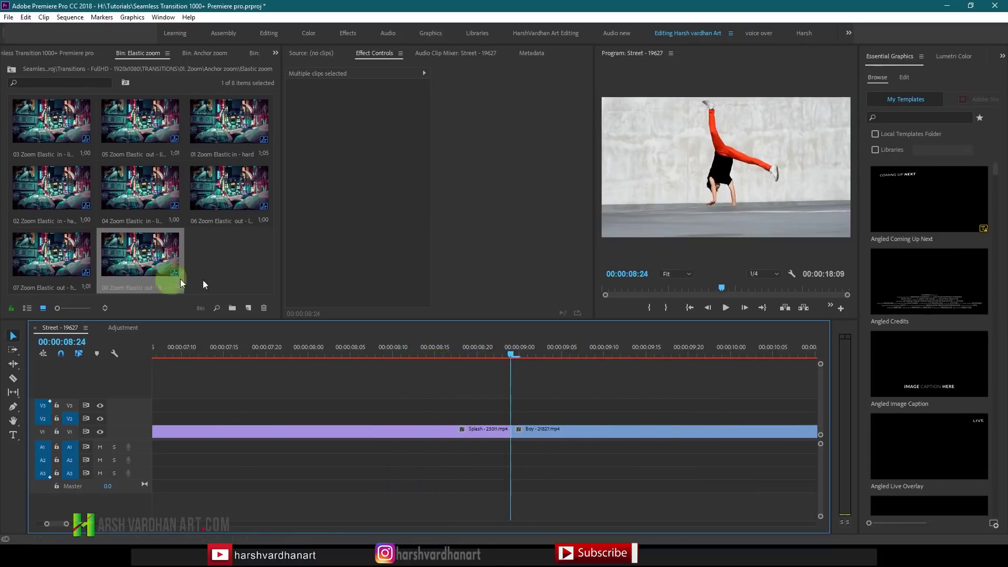
drag(123, 264, 541, 417)
alt+scroll(541, 417, up, 2)
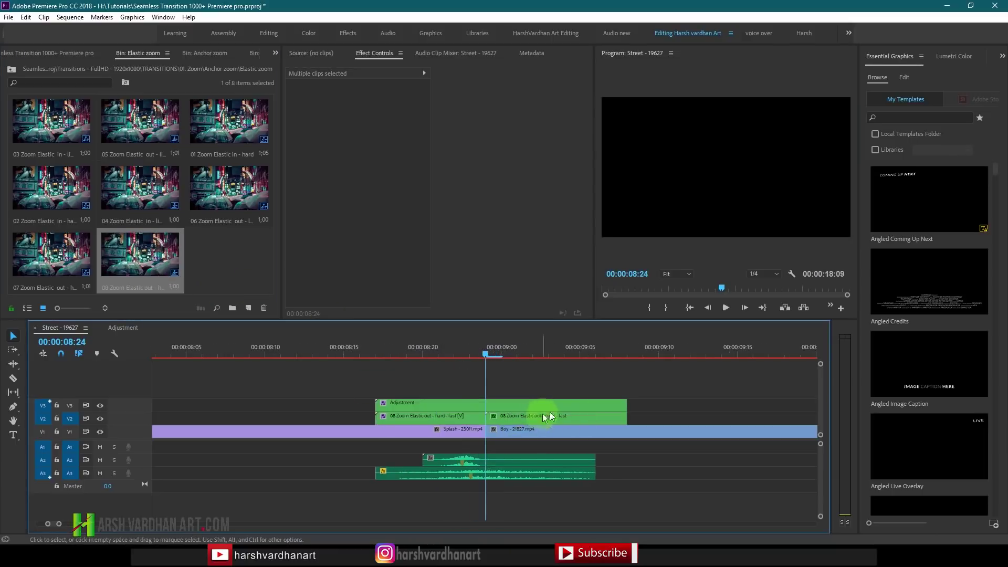
- Scrub to the start of the zoom transition and play it through the Splash–Boy cut
drag(477, 354, 366, 402)
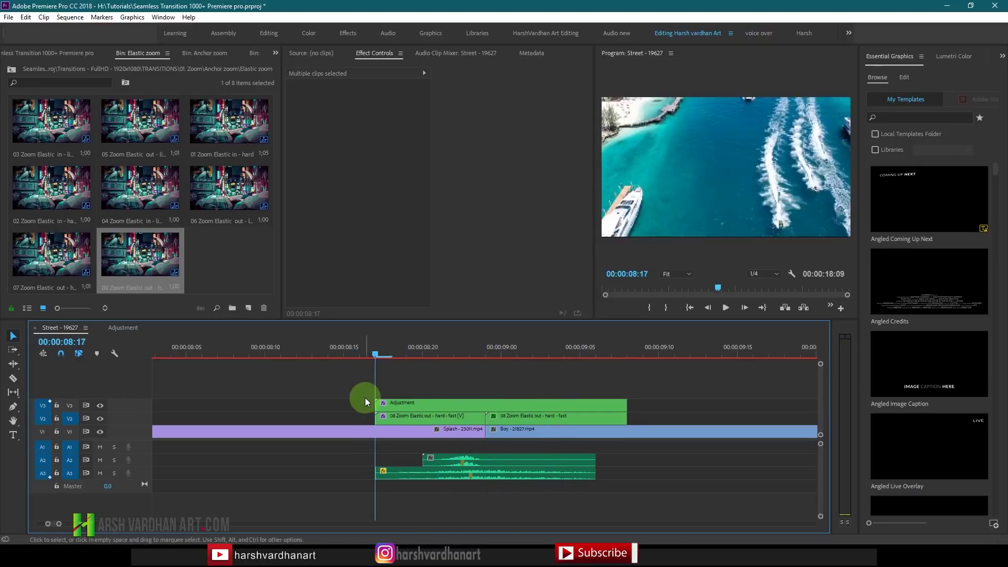
key(minus)
click(439, 366)
click(445, 353)
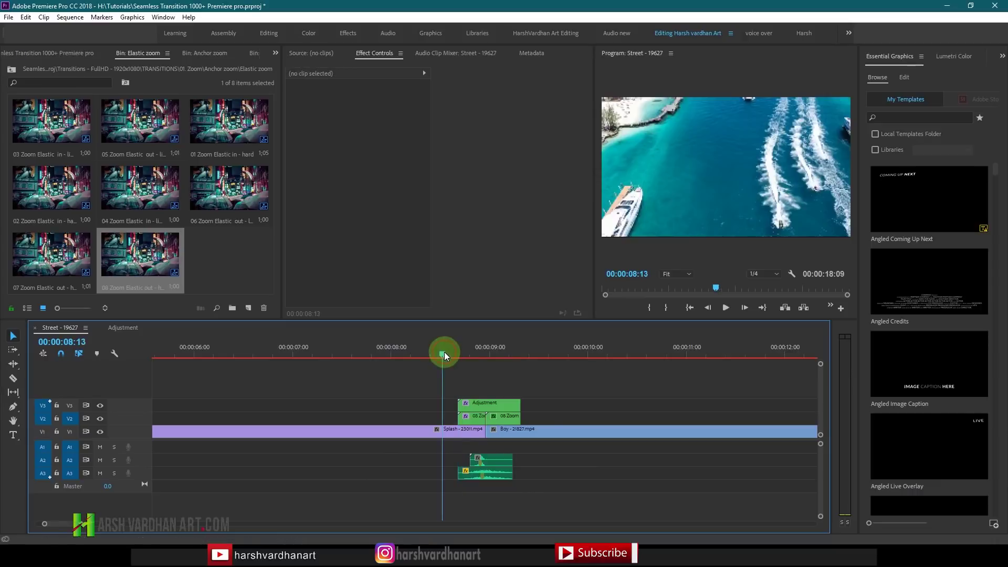
key(space)
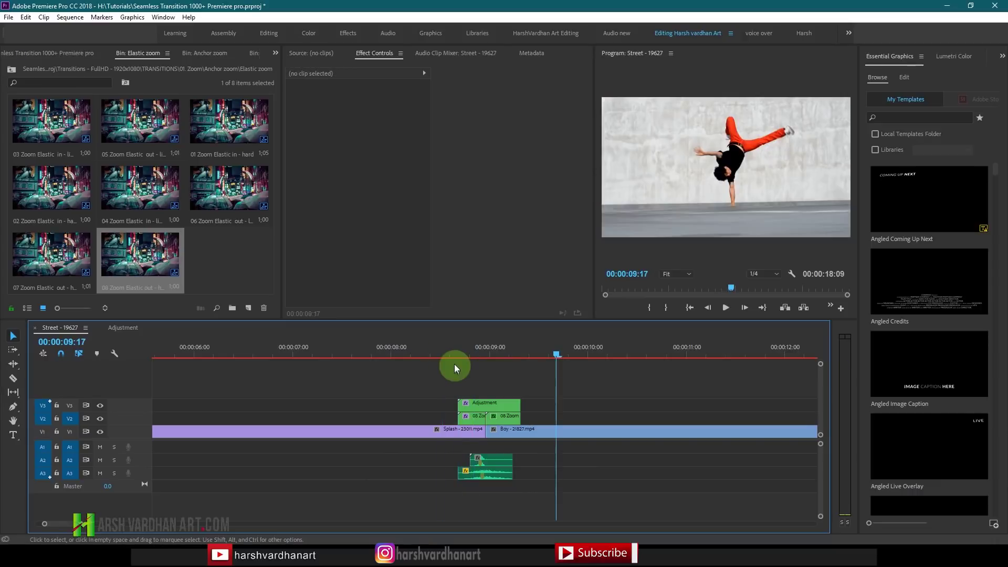
- Undo the placement of the zoom transition and play the bare Splash–Boy cut
click(509, 417)
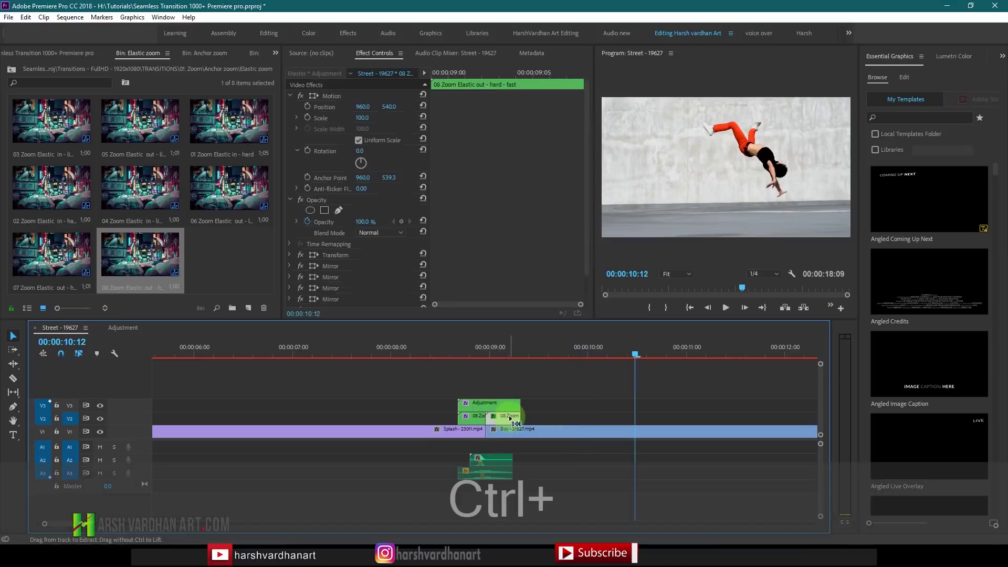
key(ctrl+z)
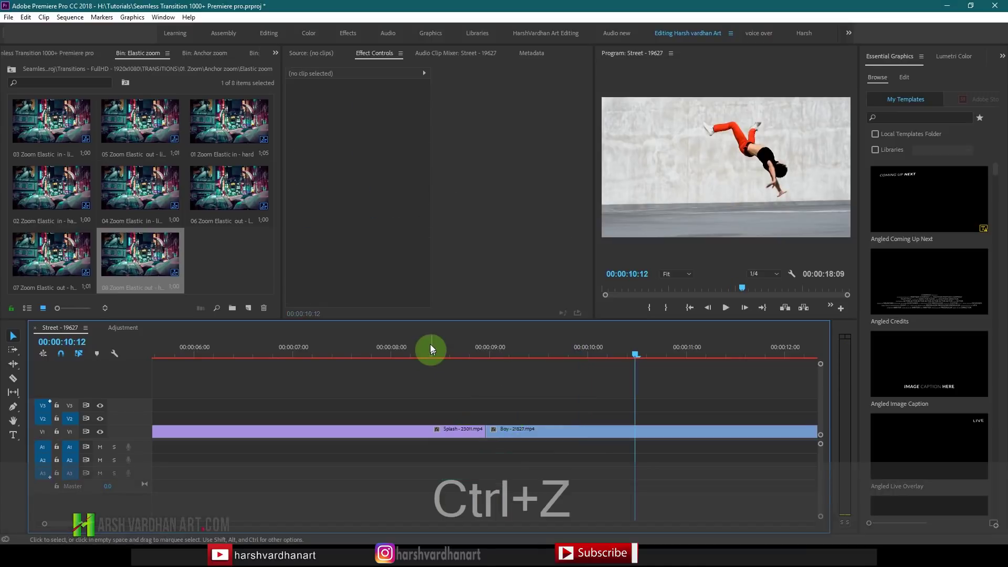
click(352, 349)
key(space)
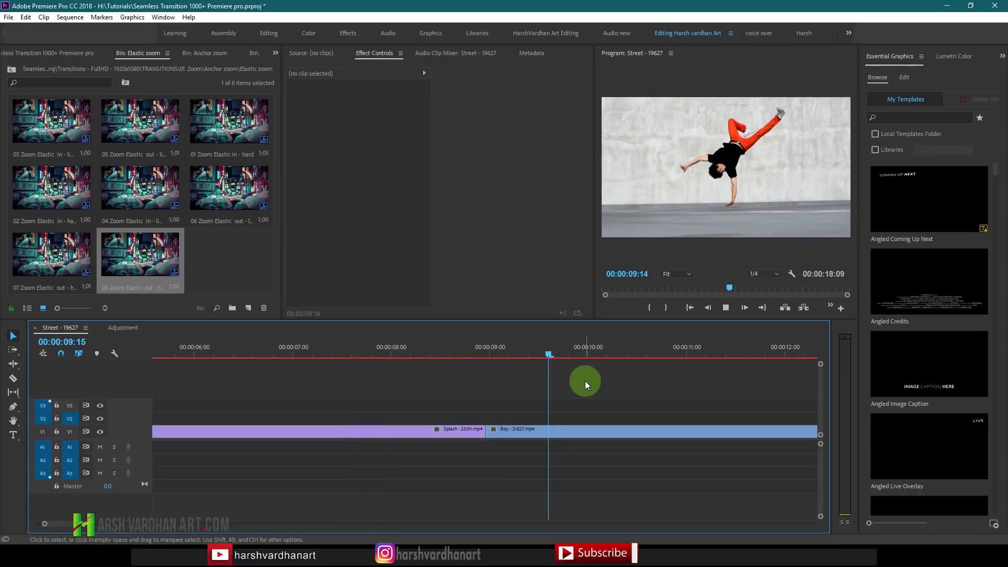
click(399, 350)
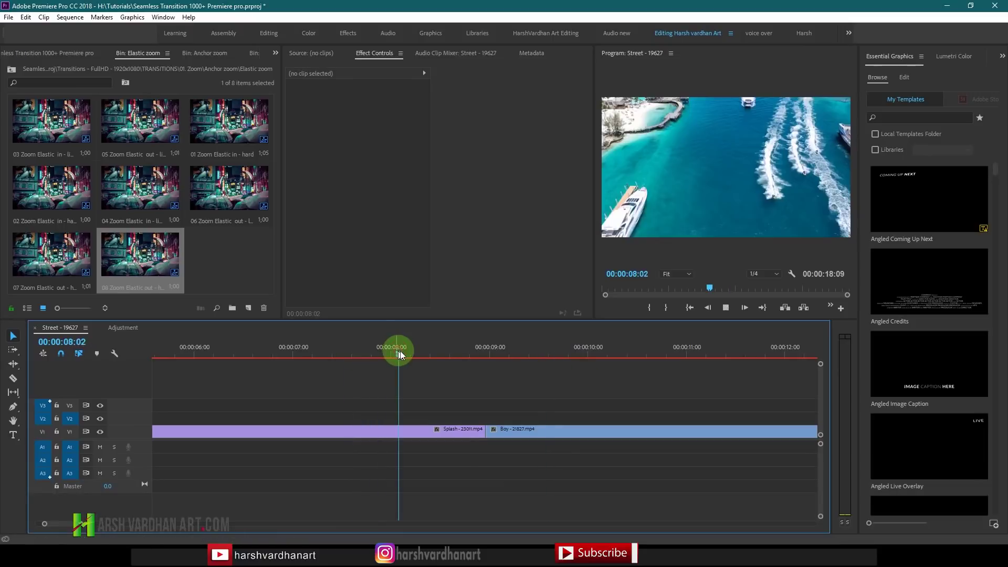
- Go back up to the TRANSITIONS bin and open the Glitch - Bad Signal bin in 02. Glitch, showing its items as thumbnails
click(243, 264)
click(10, 73)
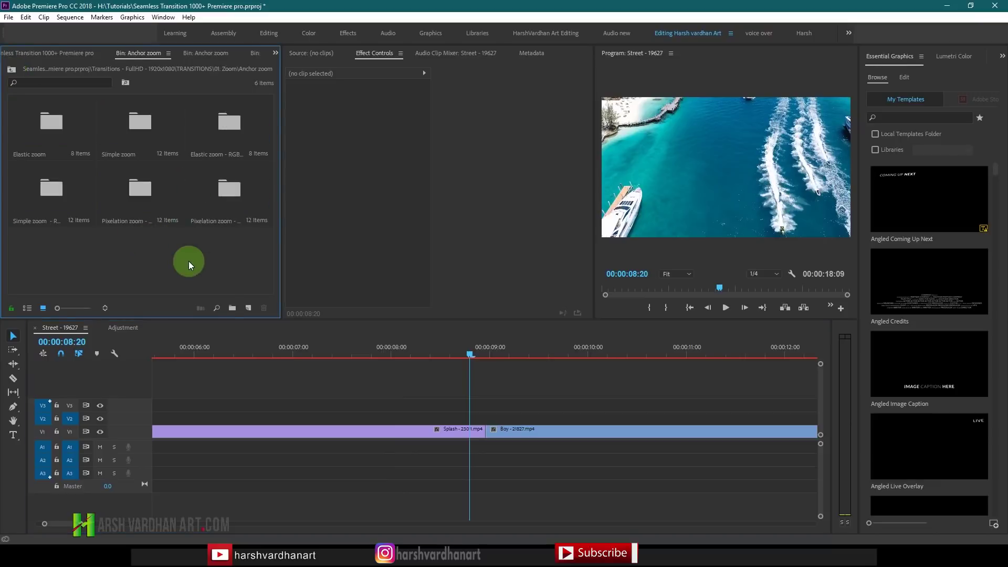
click(63, 163)
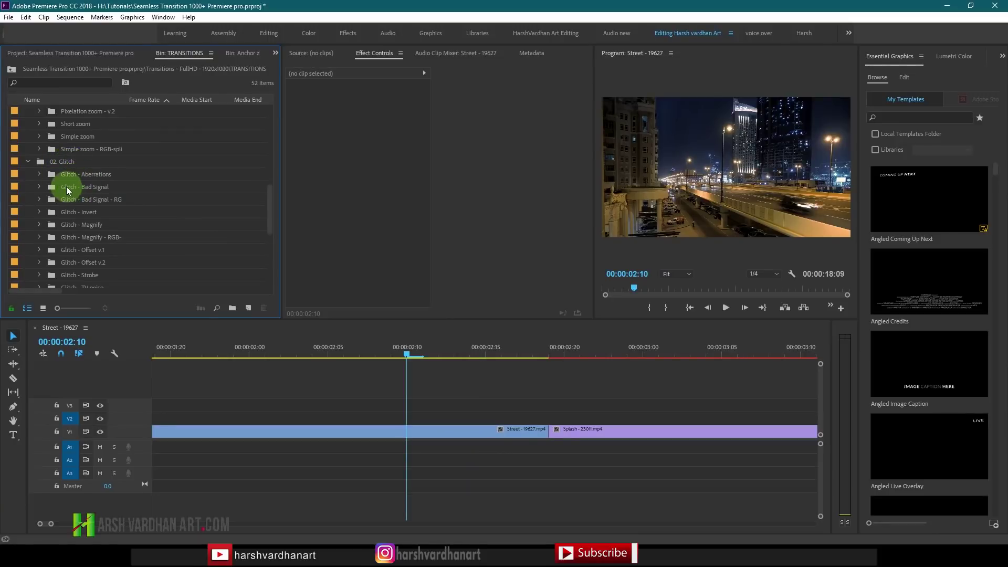
click(101, 192)
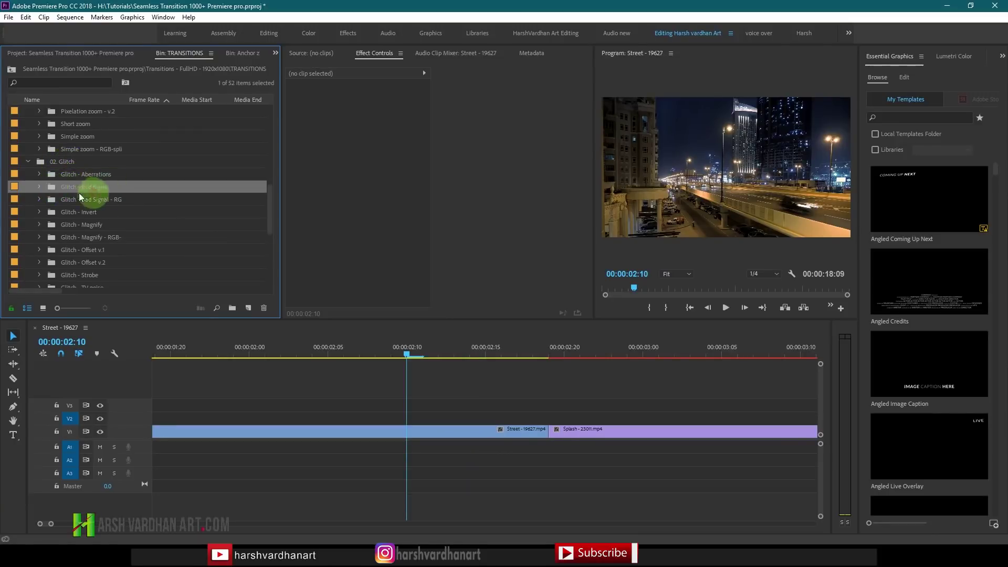
double_click(78, 190)
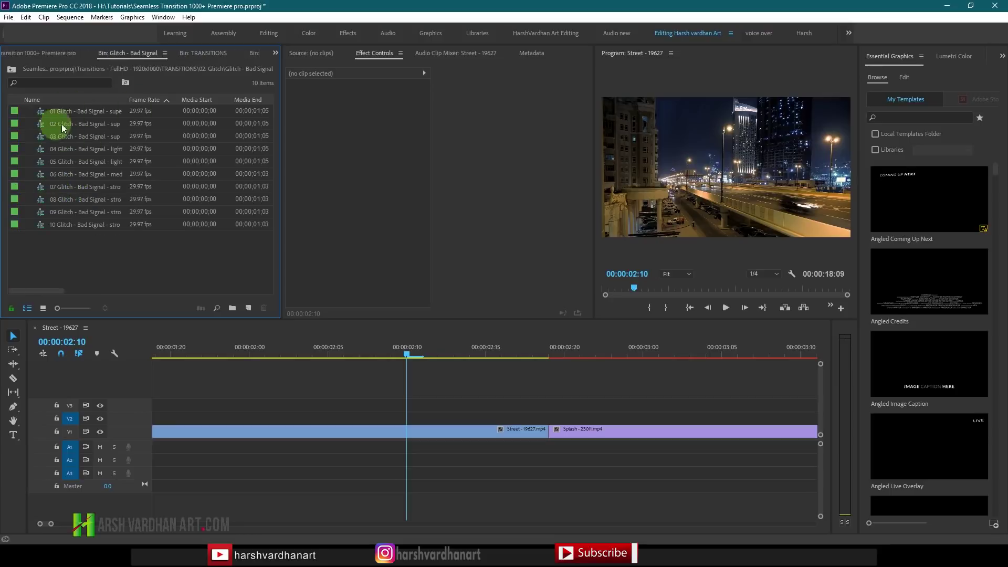
click(44, 310)
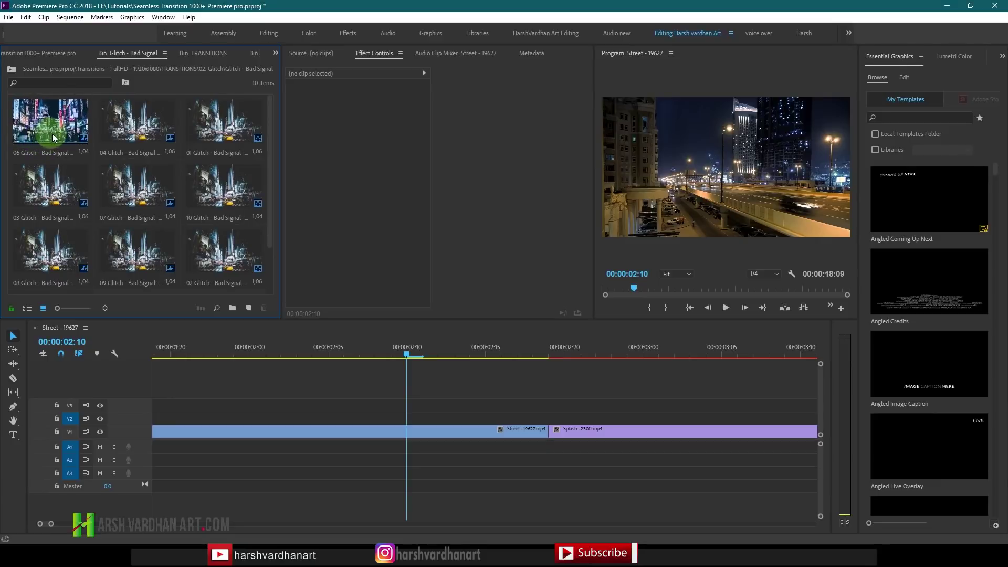
- Place 04 Glitch - Bad Signal from track V2 up over the Street–Splash cut and play the transition
drag(116, 129, 294, 420)
click(265, 383)
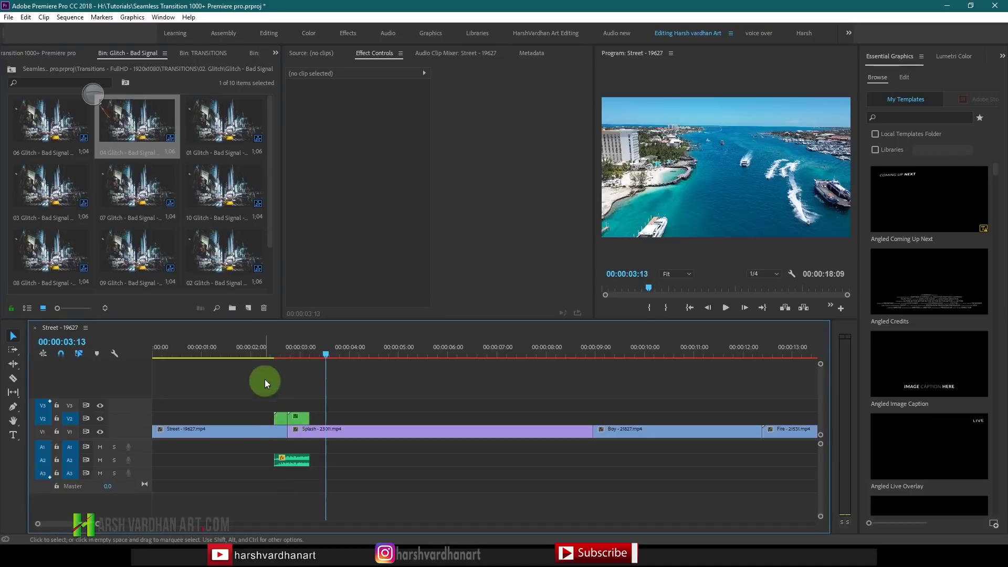
click(263, 355)
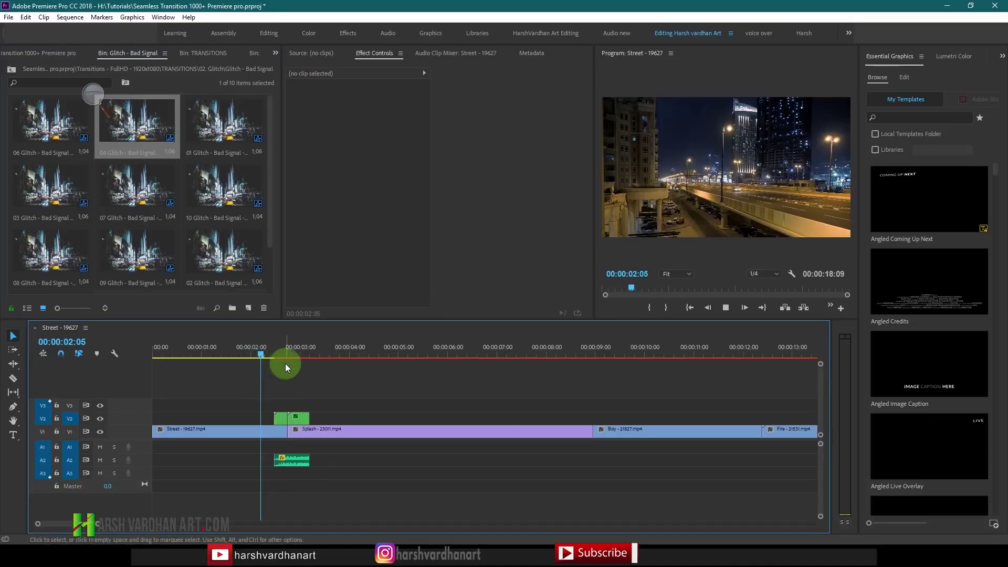
key(space)
key(space)
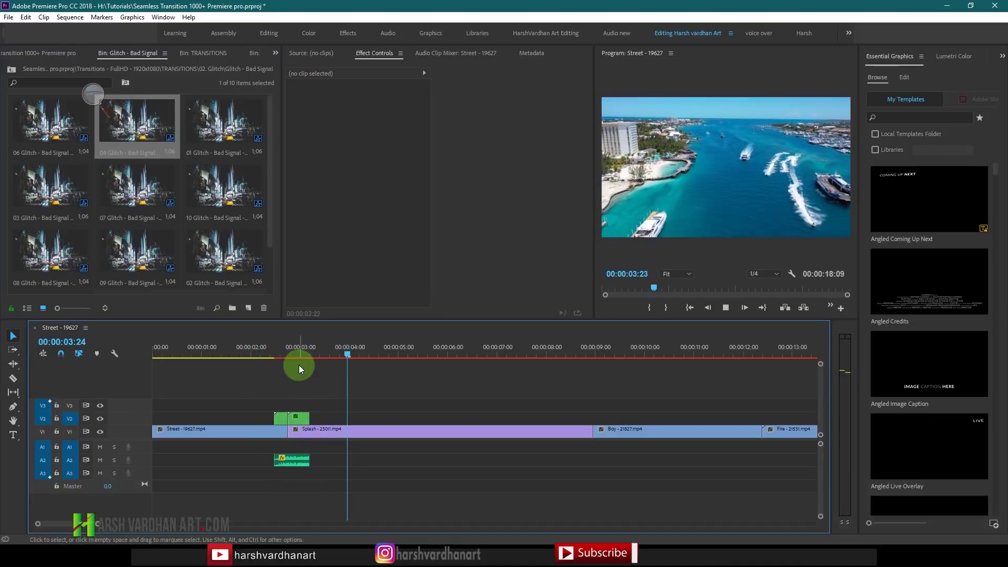
click(266, 356)
key(space)
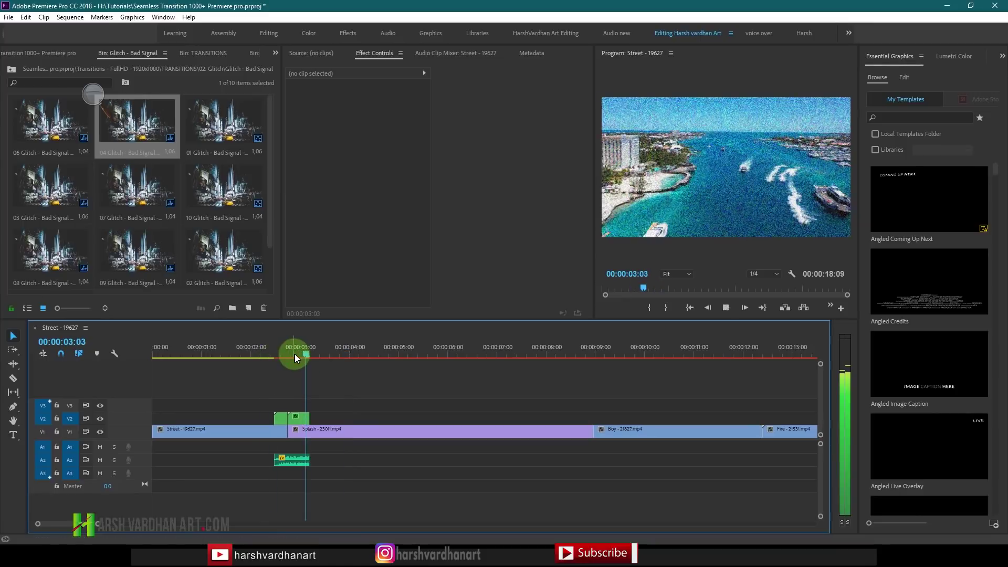
key(space)
- Move the playhead to the Splash–Boy cut at 00:00:08:24 and place 05 Glitch - Bad Signal there from track V2 up
key(minus)
key(minus)
key(minus)
click(261, 357)
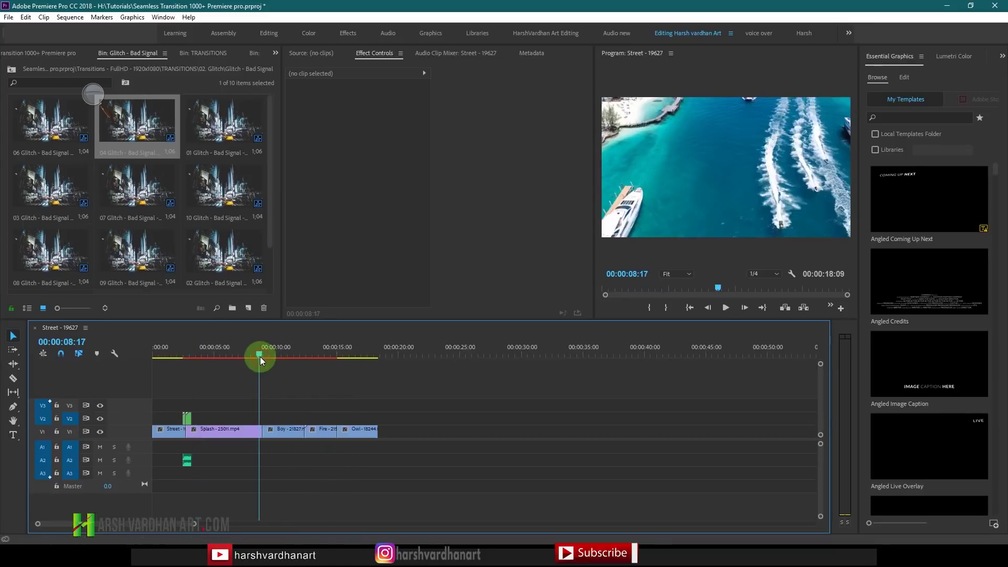
key(equal)
key(equal)
key(equal)
mouse_move(485, 368)
mouse_down()
mouse_move(522, 365)
mouse_move(466, 365)
mouse_move(501, 367)
mouse_move(479, 368)
mouse_move(493, 369)
mouse_up()
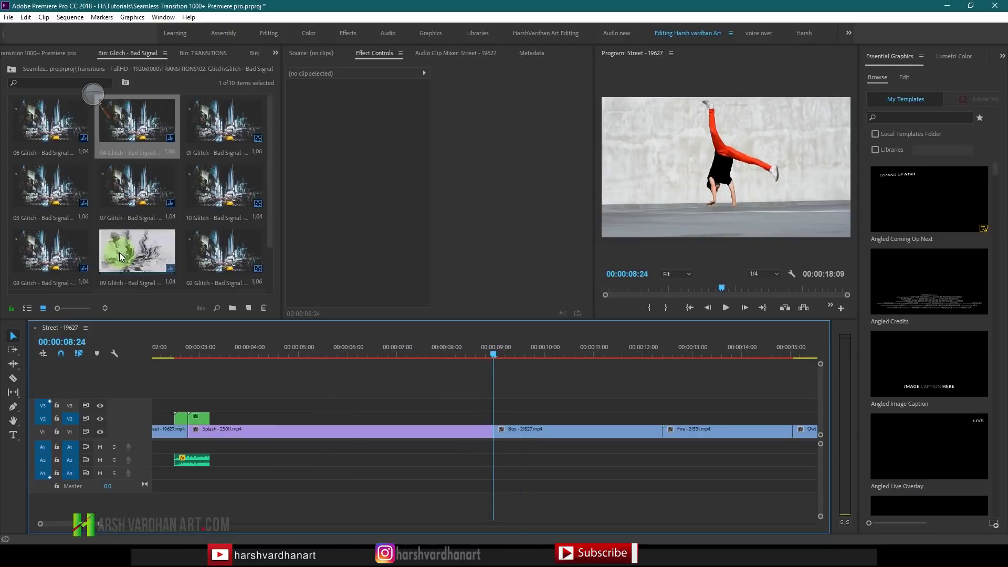
drag(273, 227, 271, 274)
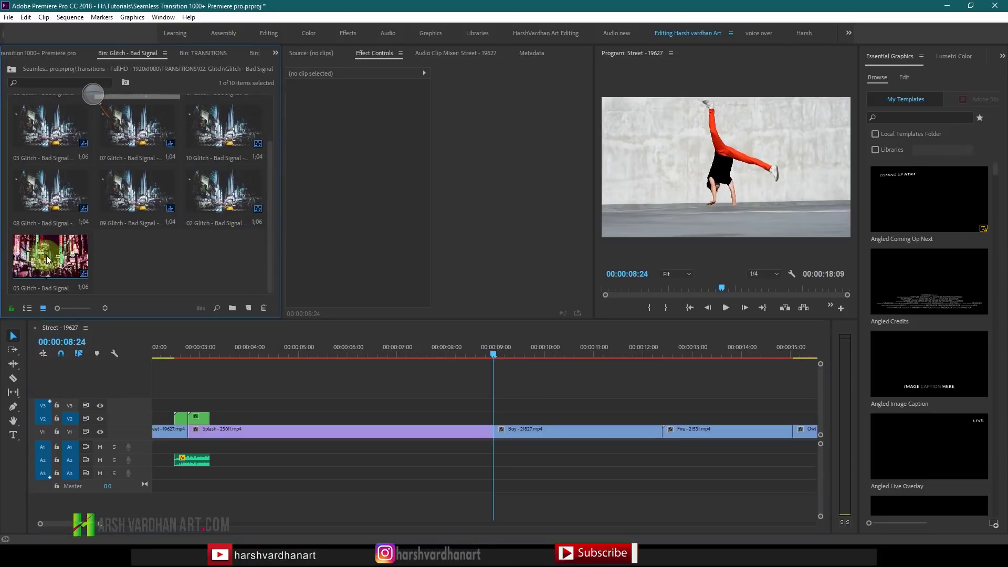
drag(38, 257, 496, 415)
- Play the glitch transition over the Splash–Boy cut twice from just before its start
click(474, 352)
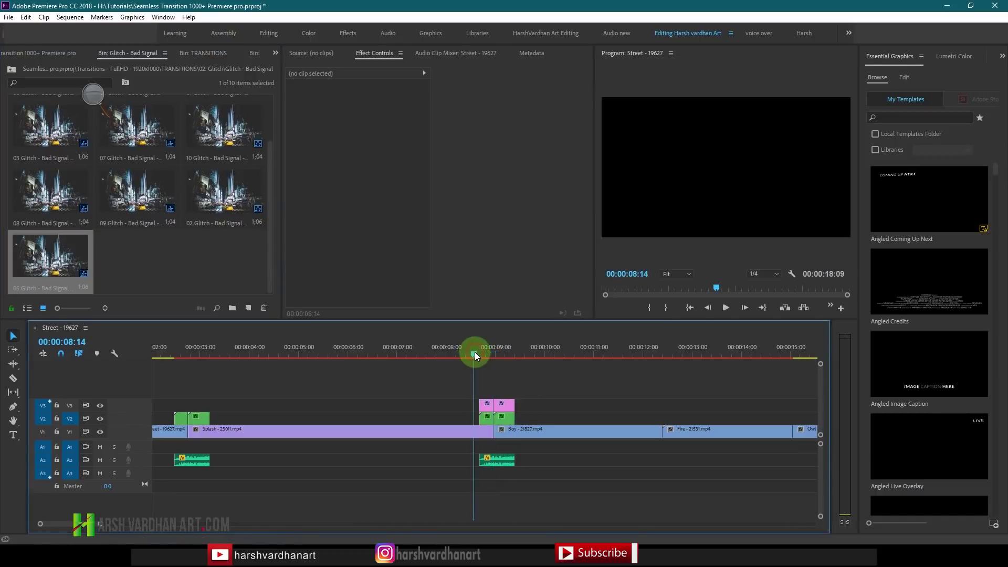
key(space)
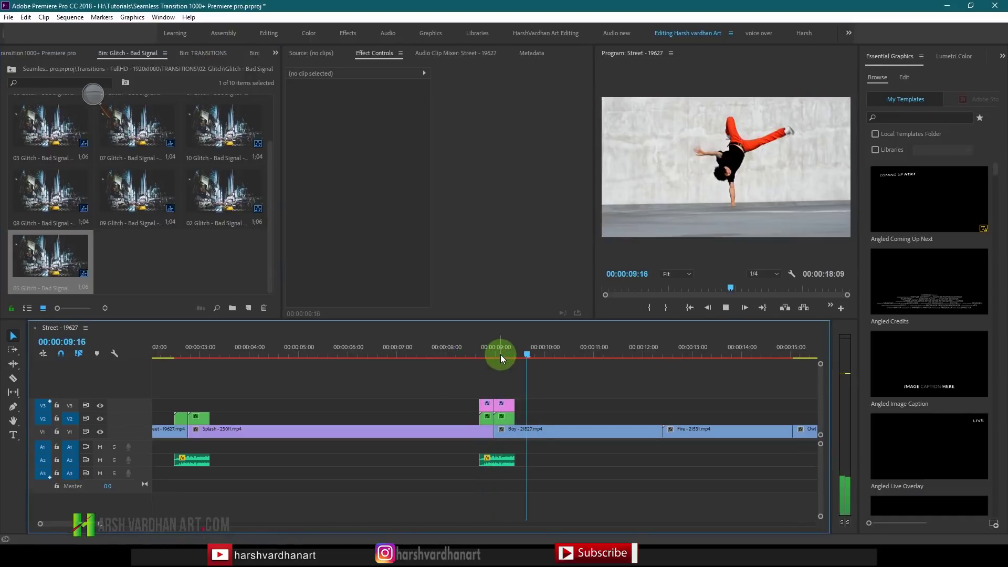
key(space)
click(459, 352)
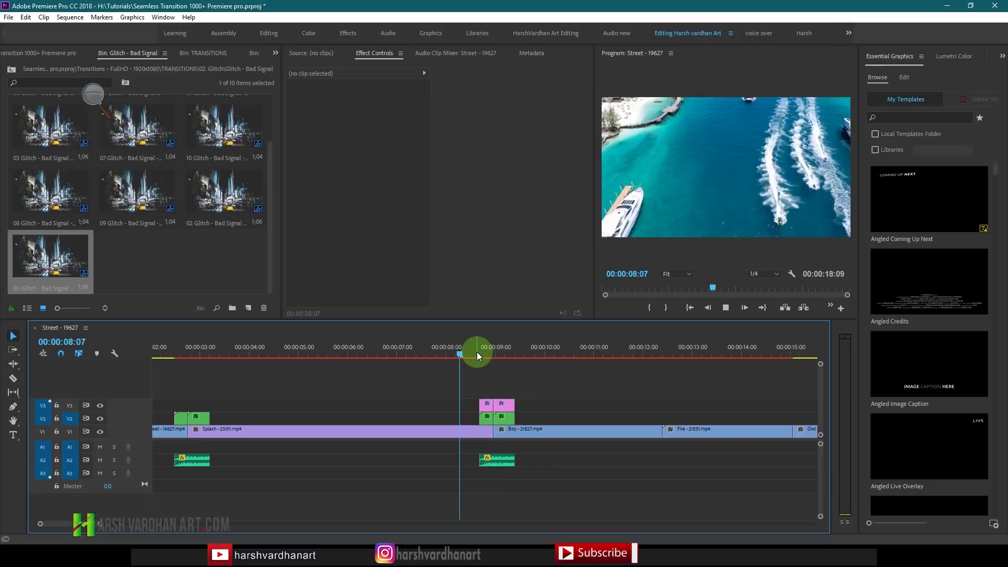
key(space)
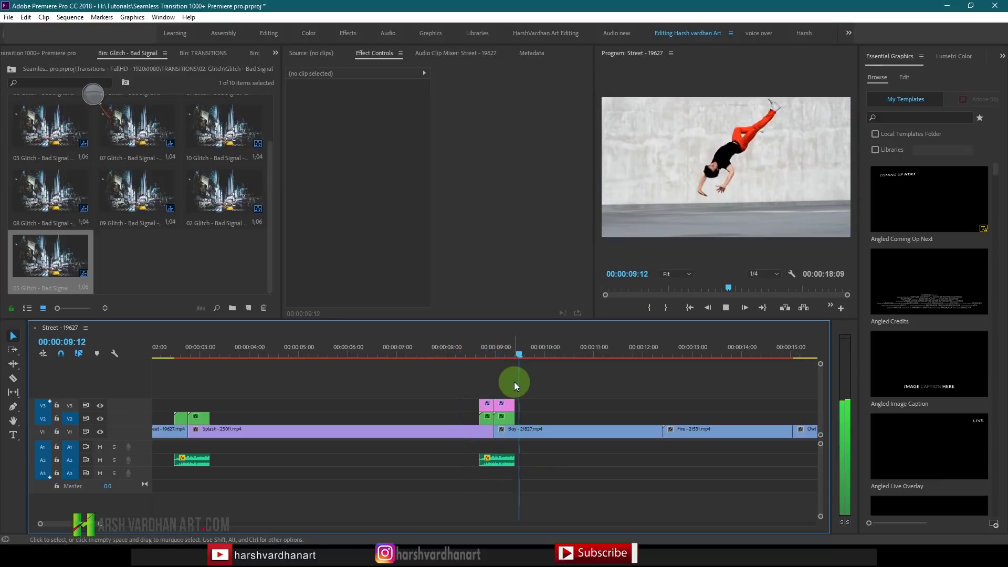
key(space)
- Move the playhead to the Fire–Owl cut at 00:00:15:00 and open the Spin Center bin in 06. Spin of the TRANSITIONS bin
scroll(658, 390, down, 5)
click(681, 353)
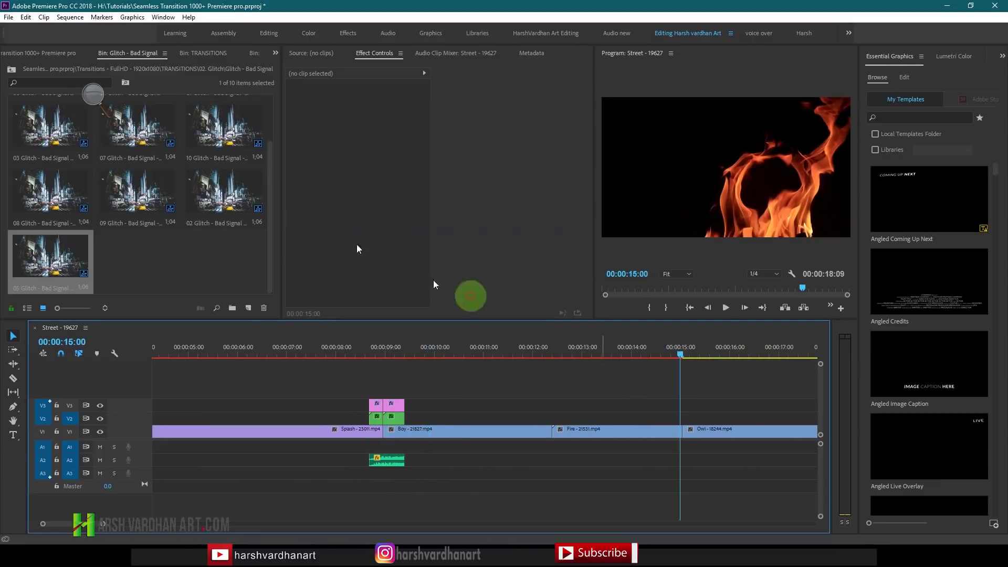
click(12, 70)
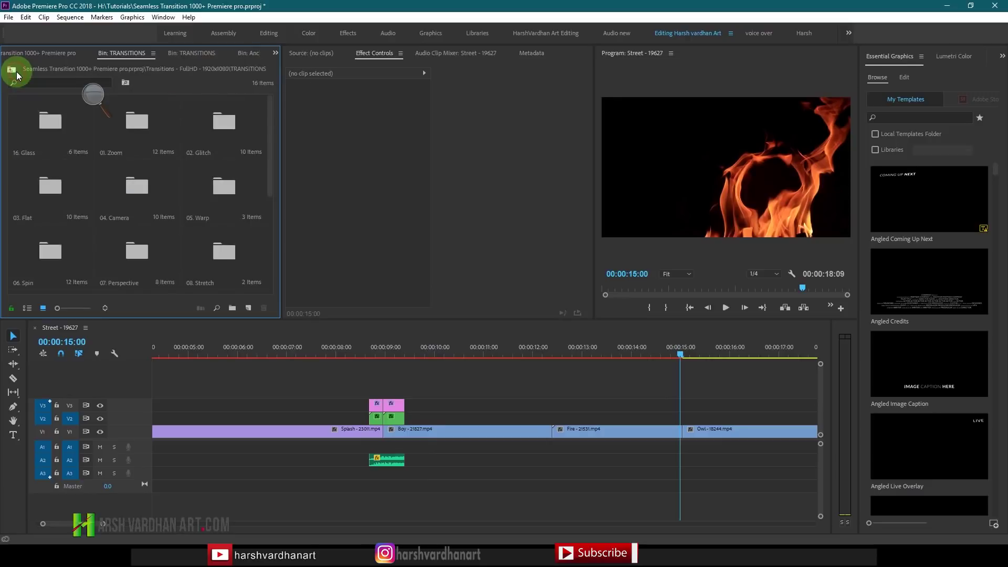
click(27, 307)
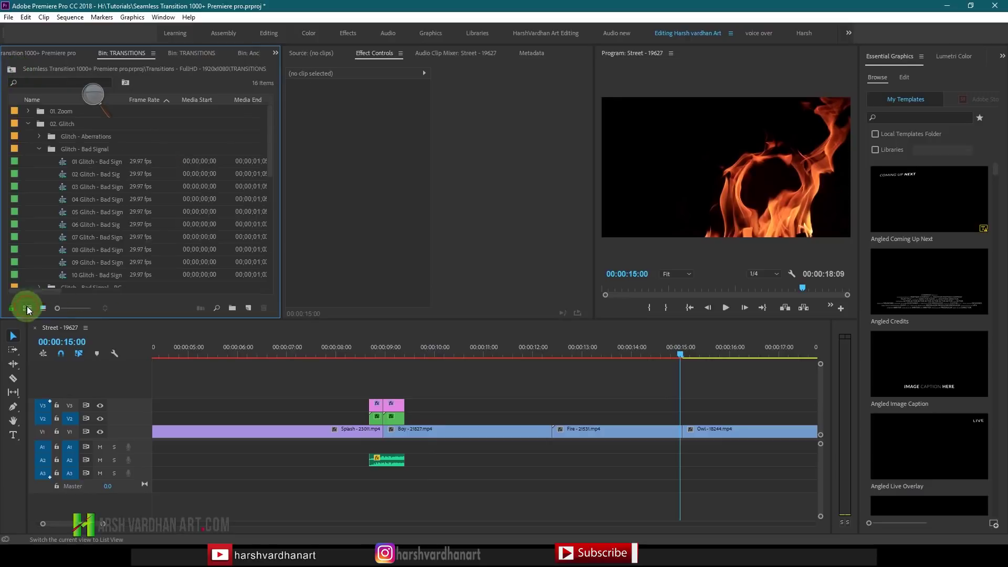
drag(272, 162, 275, 277)
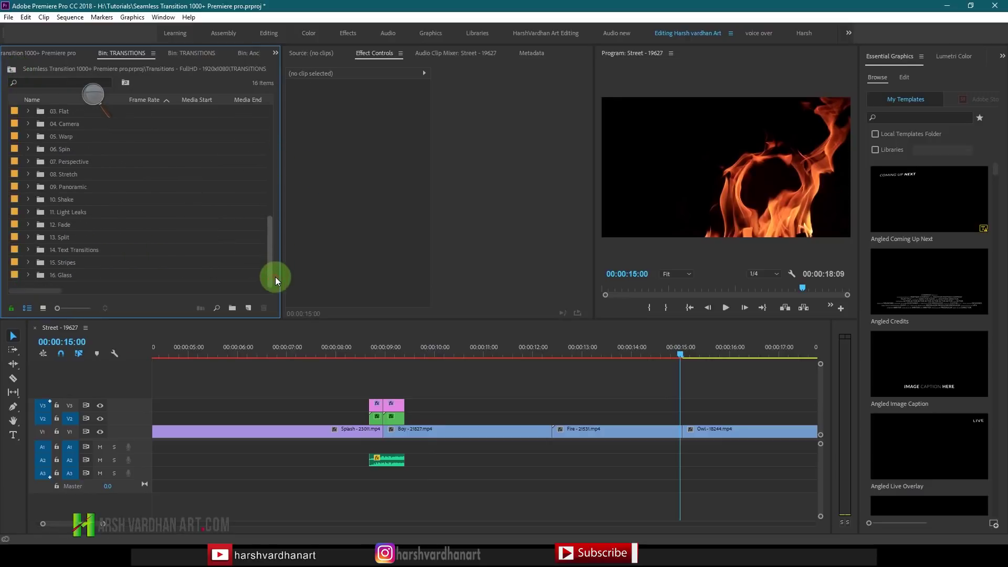
scroll(130, 225, up, 1)
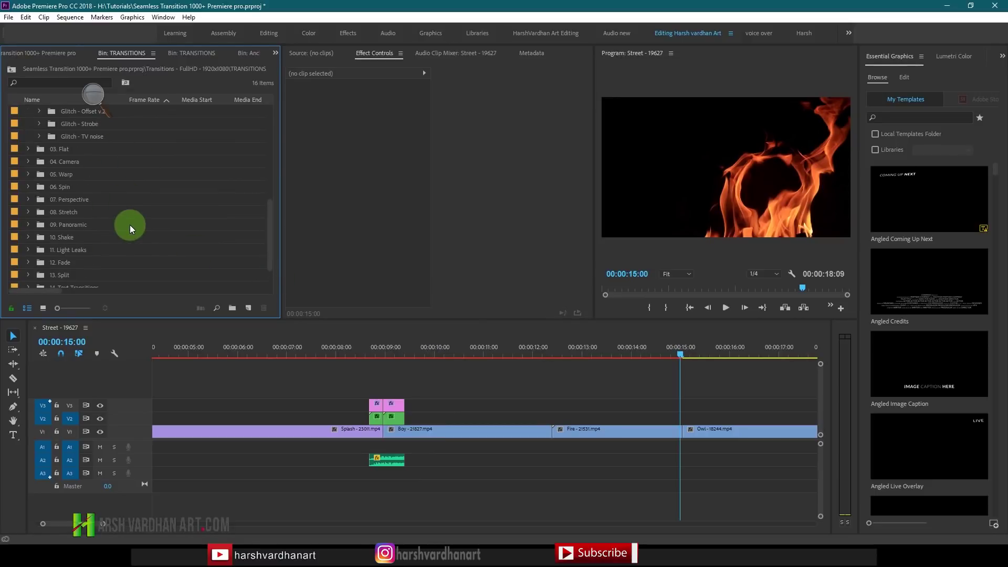
click(29, 187)
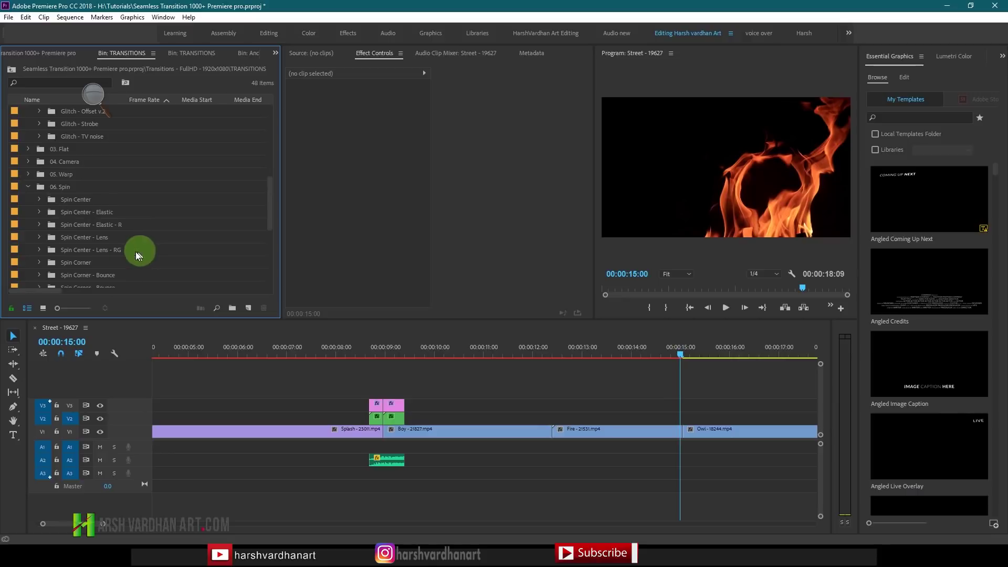
double_click(52, 199)
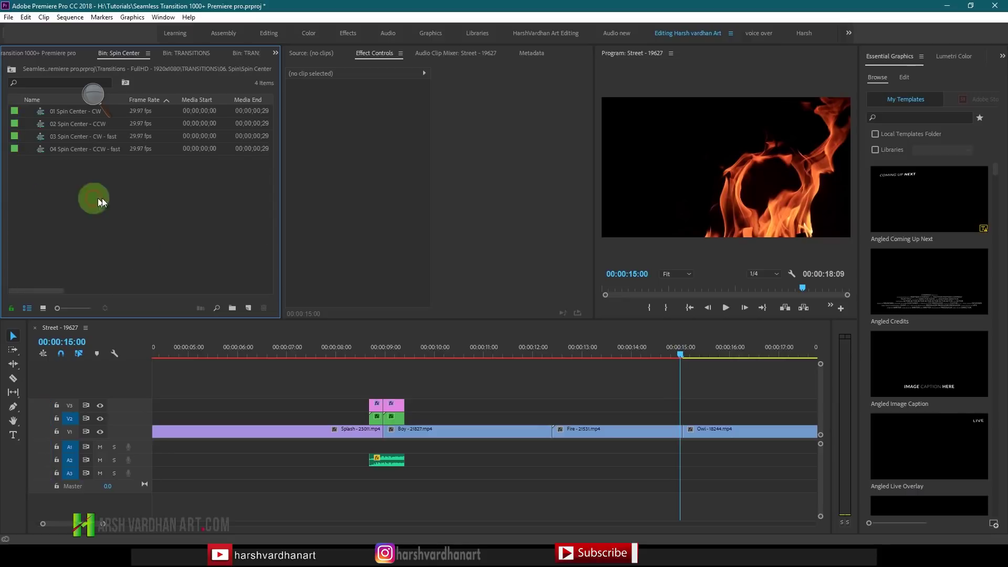
- Show the Spin Center bin as thumbnails, place 04 Spin Center - CCW - fast on track V2 over the Boy–Fire cut and play it
click(44, 308)
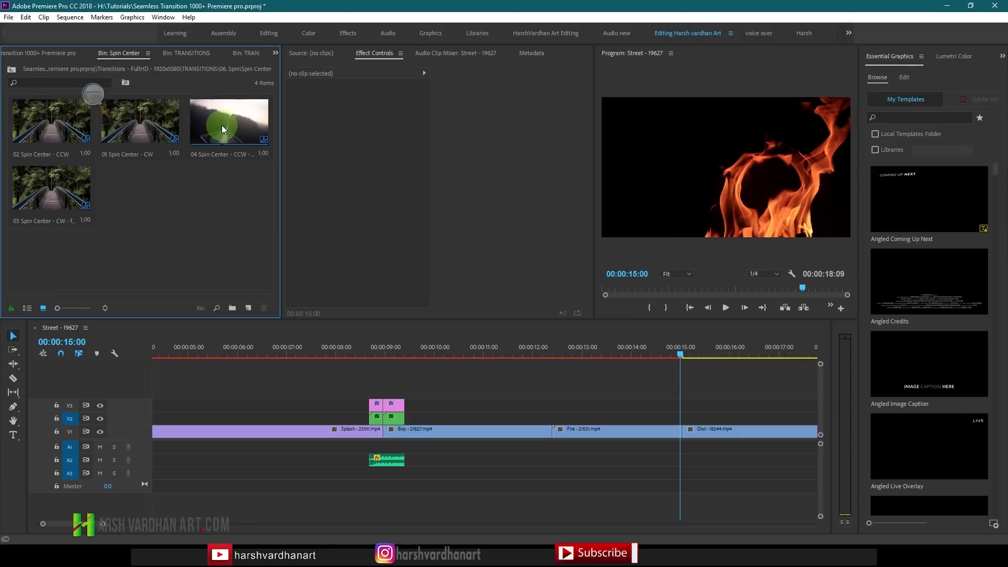
drag(221, 126, 558, 418)
drag(544, 354, 502, 347)
key(space)
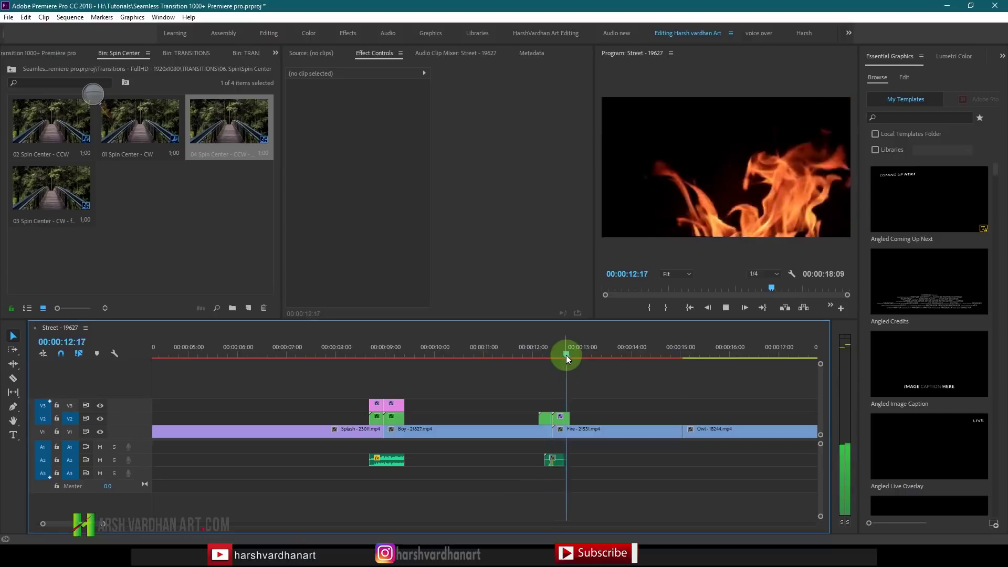
- Replay the spin center transition over the Boy–Fire cut several times from just before its start, and stop playback
drag(559, 354, 517, 348)
key(space)
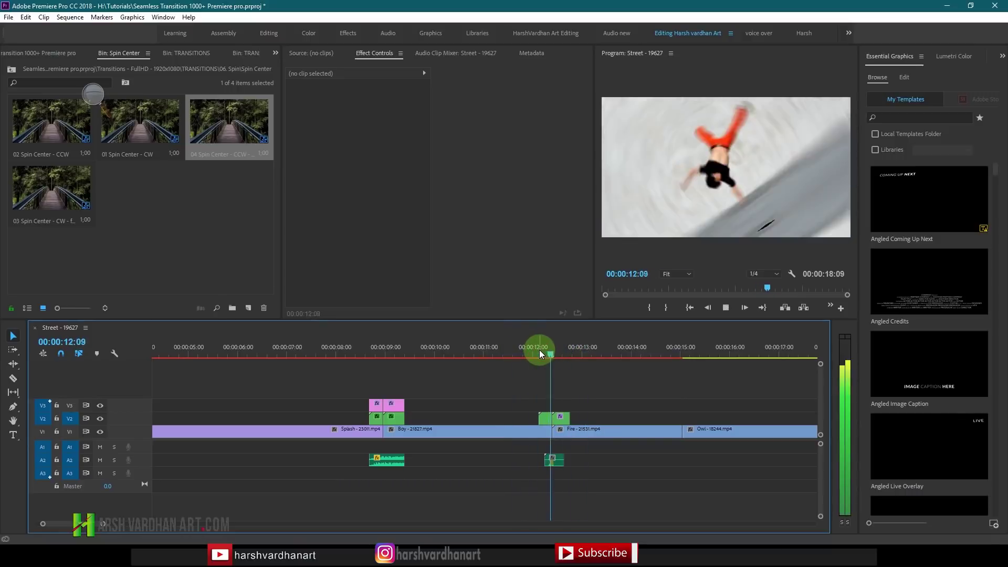
click(526, 347)
key(space)
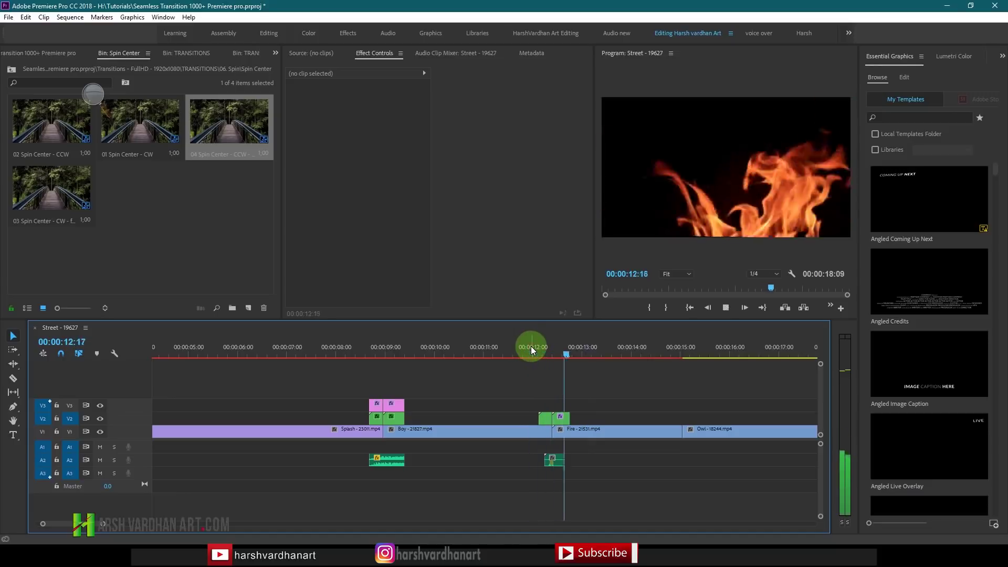
click(546, 349)
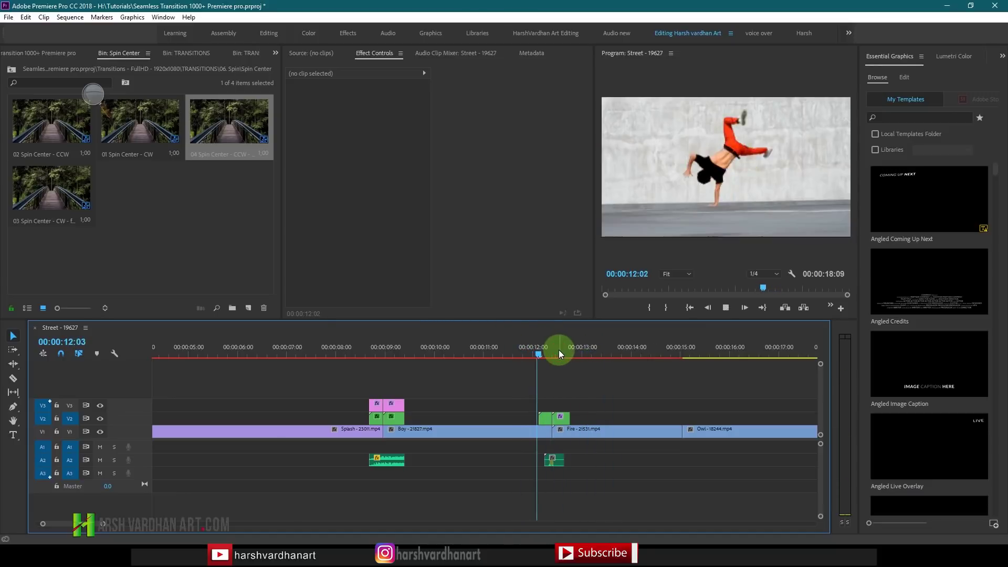
scroll(561, 351, down, 2)
scroll(562, 350, down, 1)
key(space)
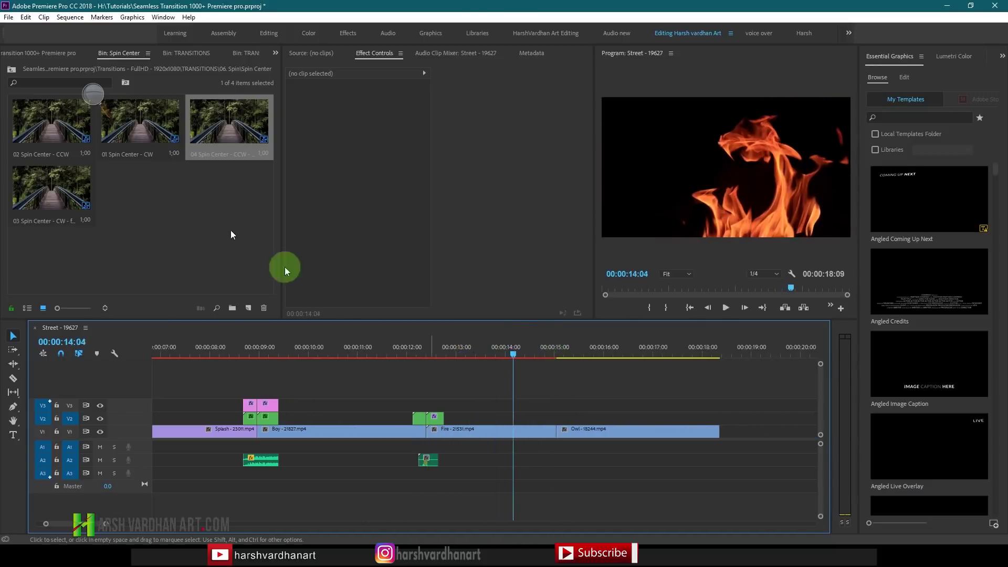
- Open the Spin Corner bin of 06. Spin as thumbnails and place 04 Spin Corner LT - CCW on track V2 over the Fire–Owl cut
click(12, 71)
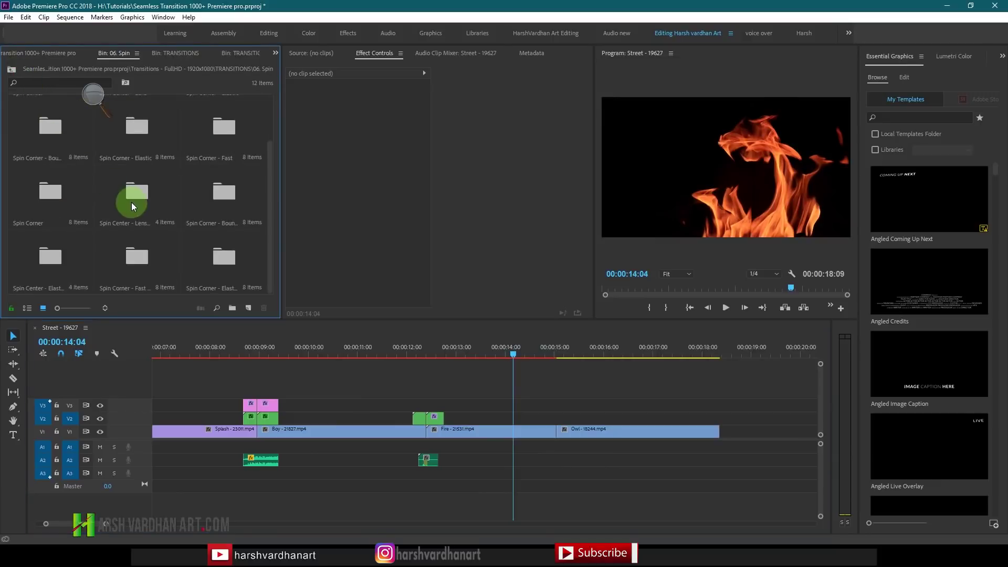
double_click(43, 188)
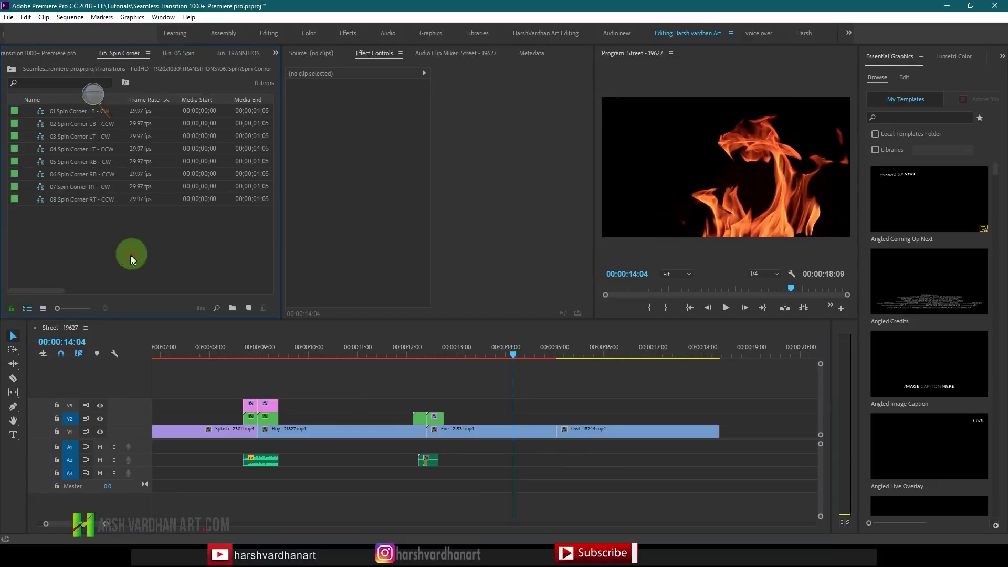
click(43, 309)
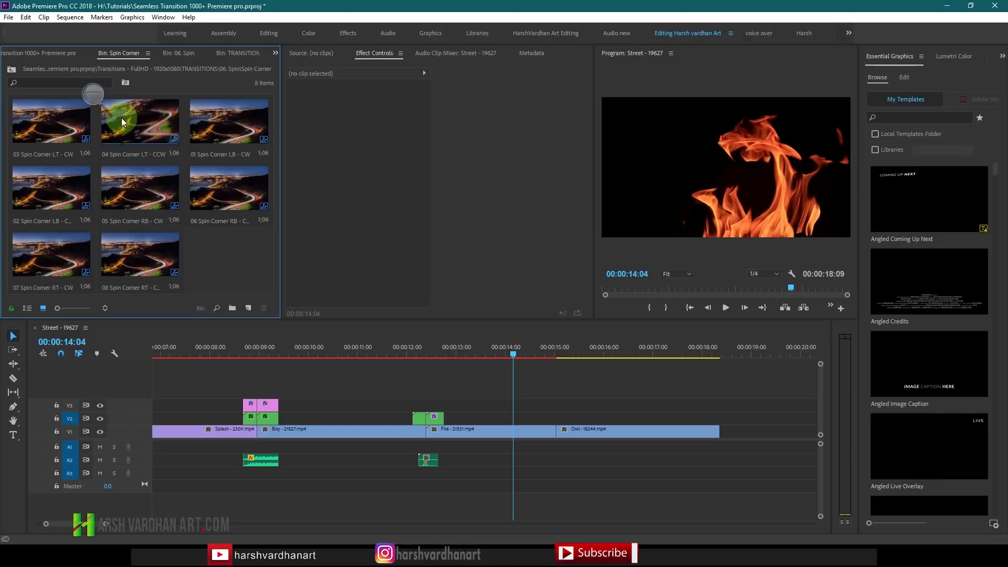
drag(123, 122, 560, 418)
- Play the spin corner transition over the Fire–Owl cut repeatedly from just before its start
drag(537, 348, 537, 354)
key(space)
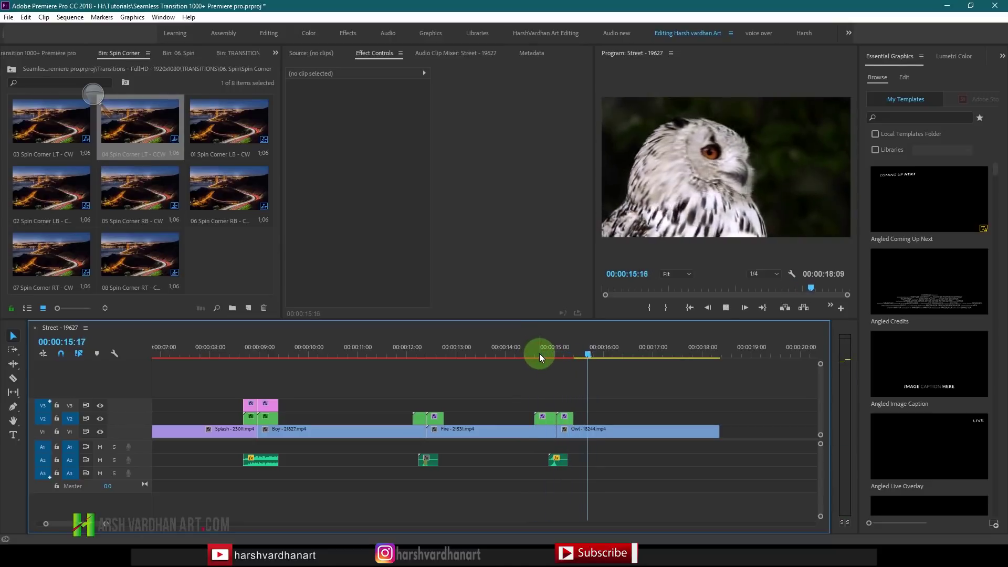
click(532, 353)
key(space)
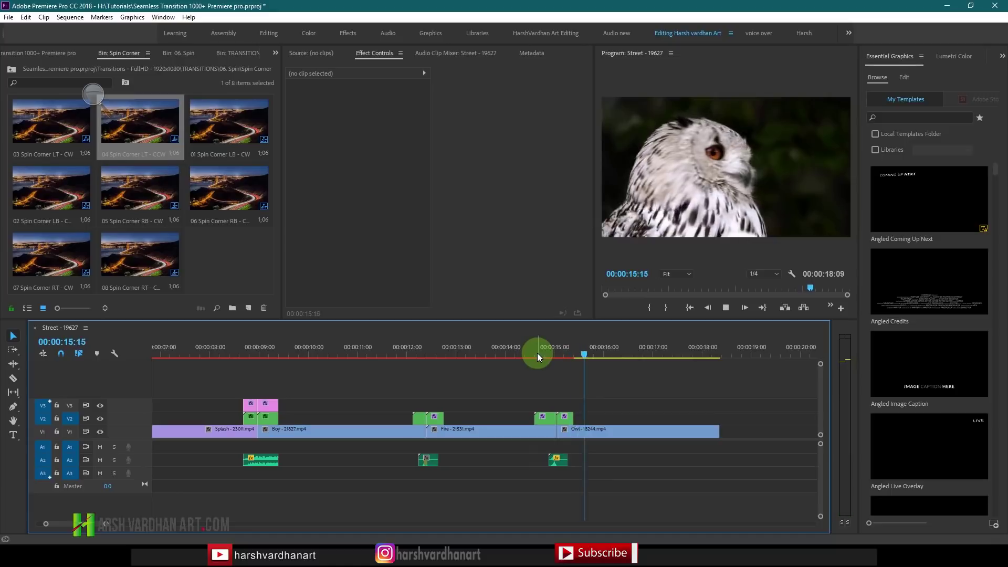
click(529, 354)
key(space)
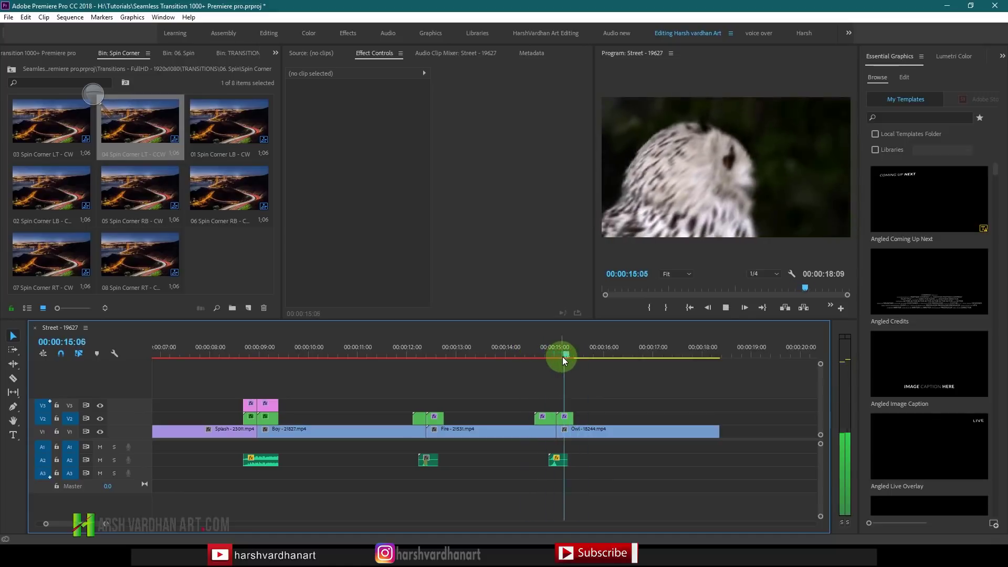
click(519, 356)
key(space)
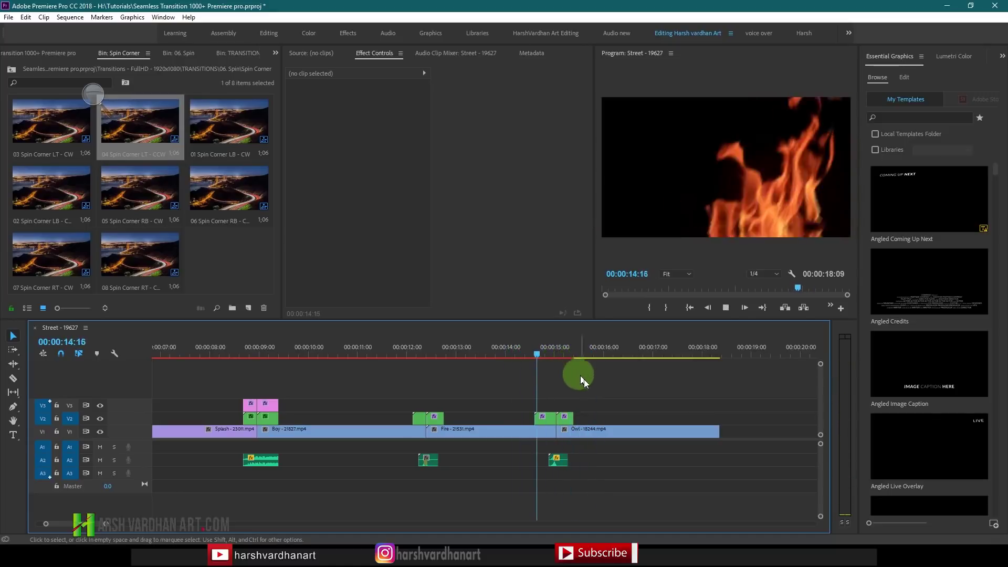
click(526, 352)
key(space)
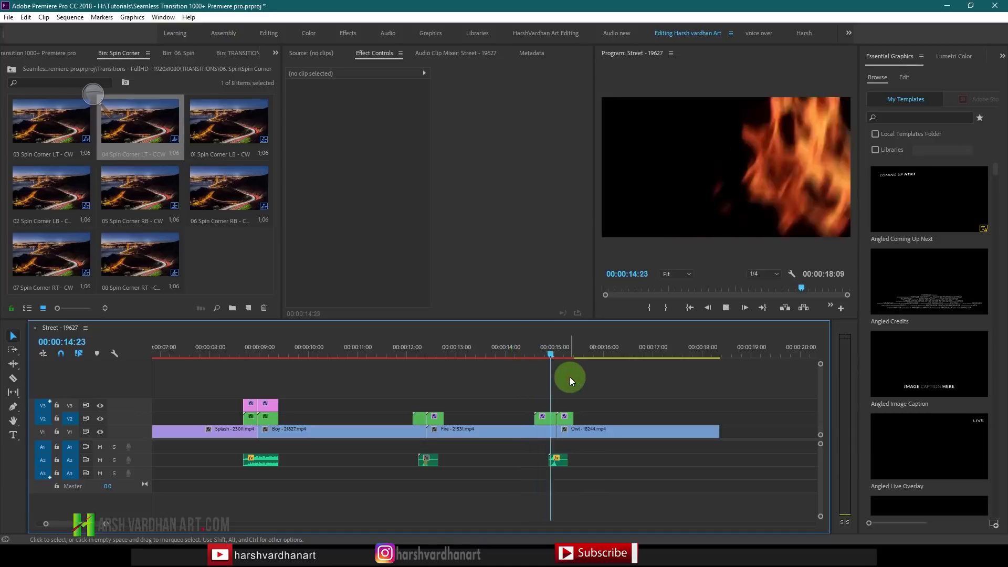